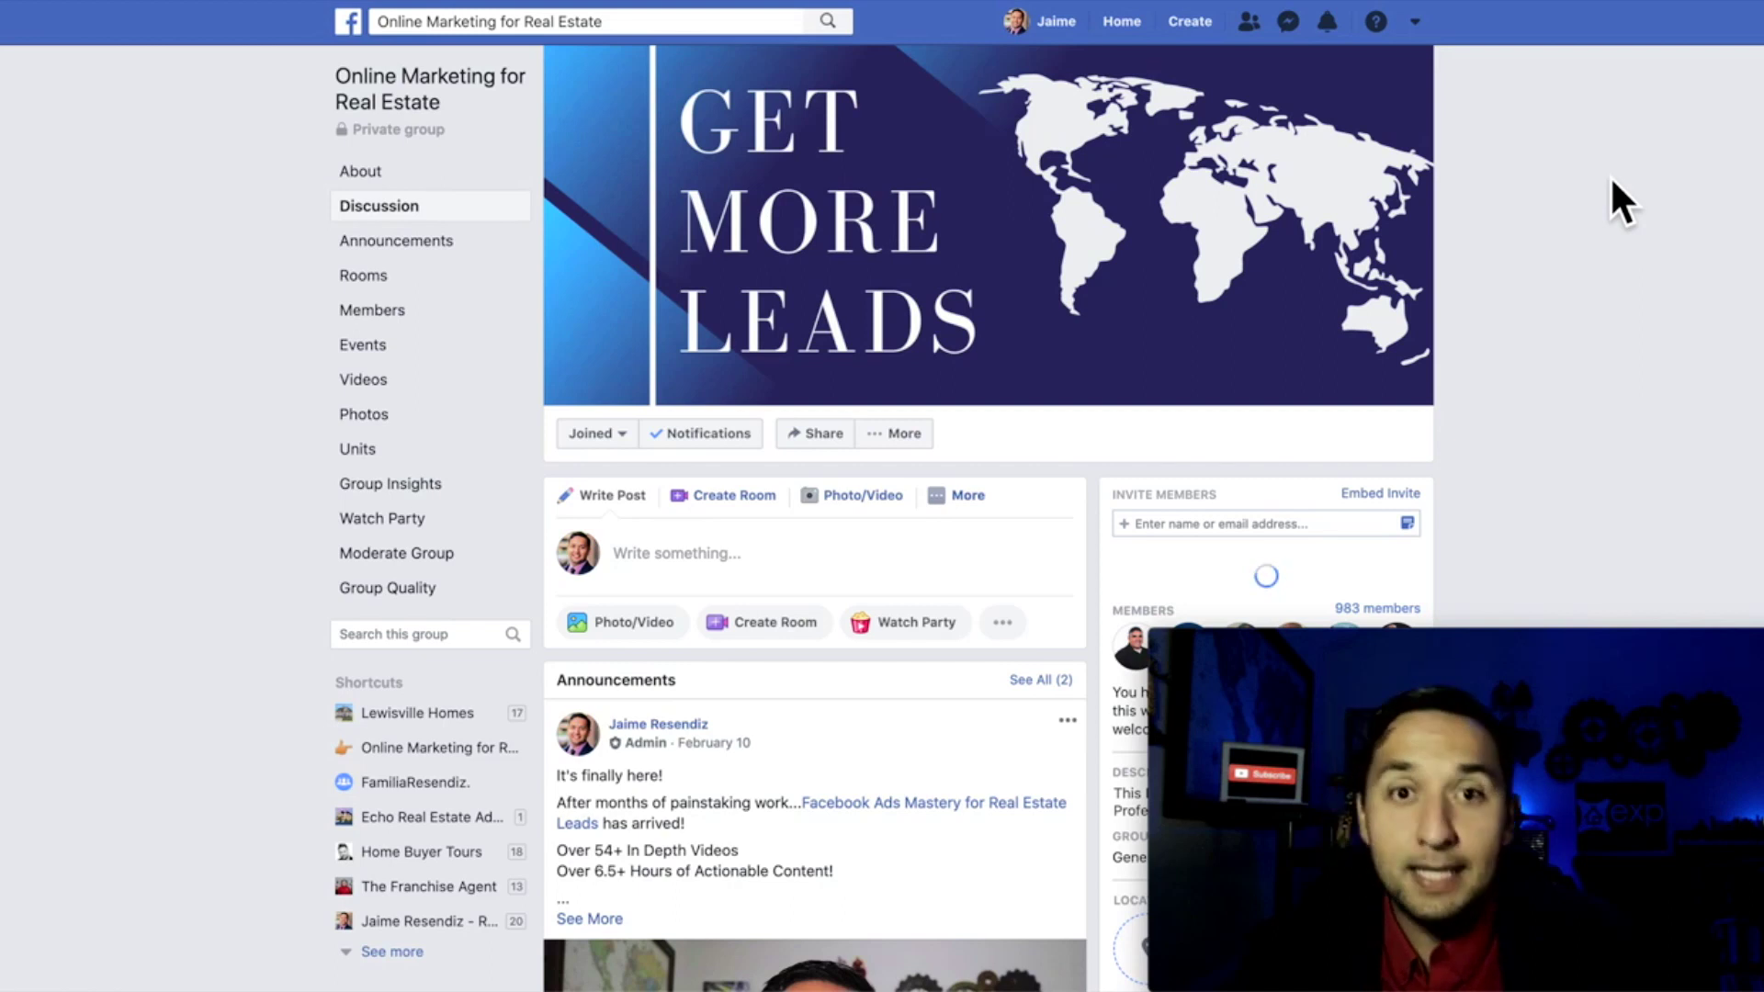
Go to the ads management area through the account menu's Manage Ads option
click(1188, 21)
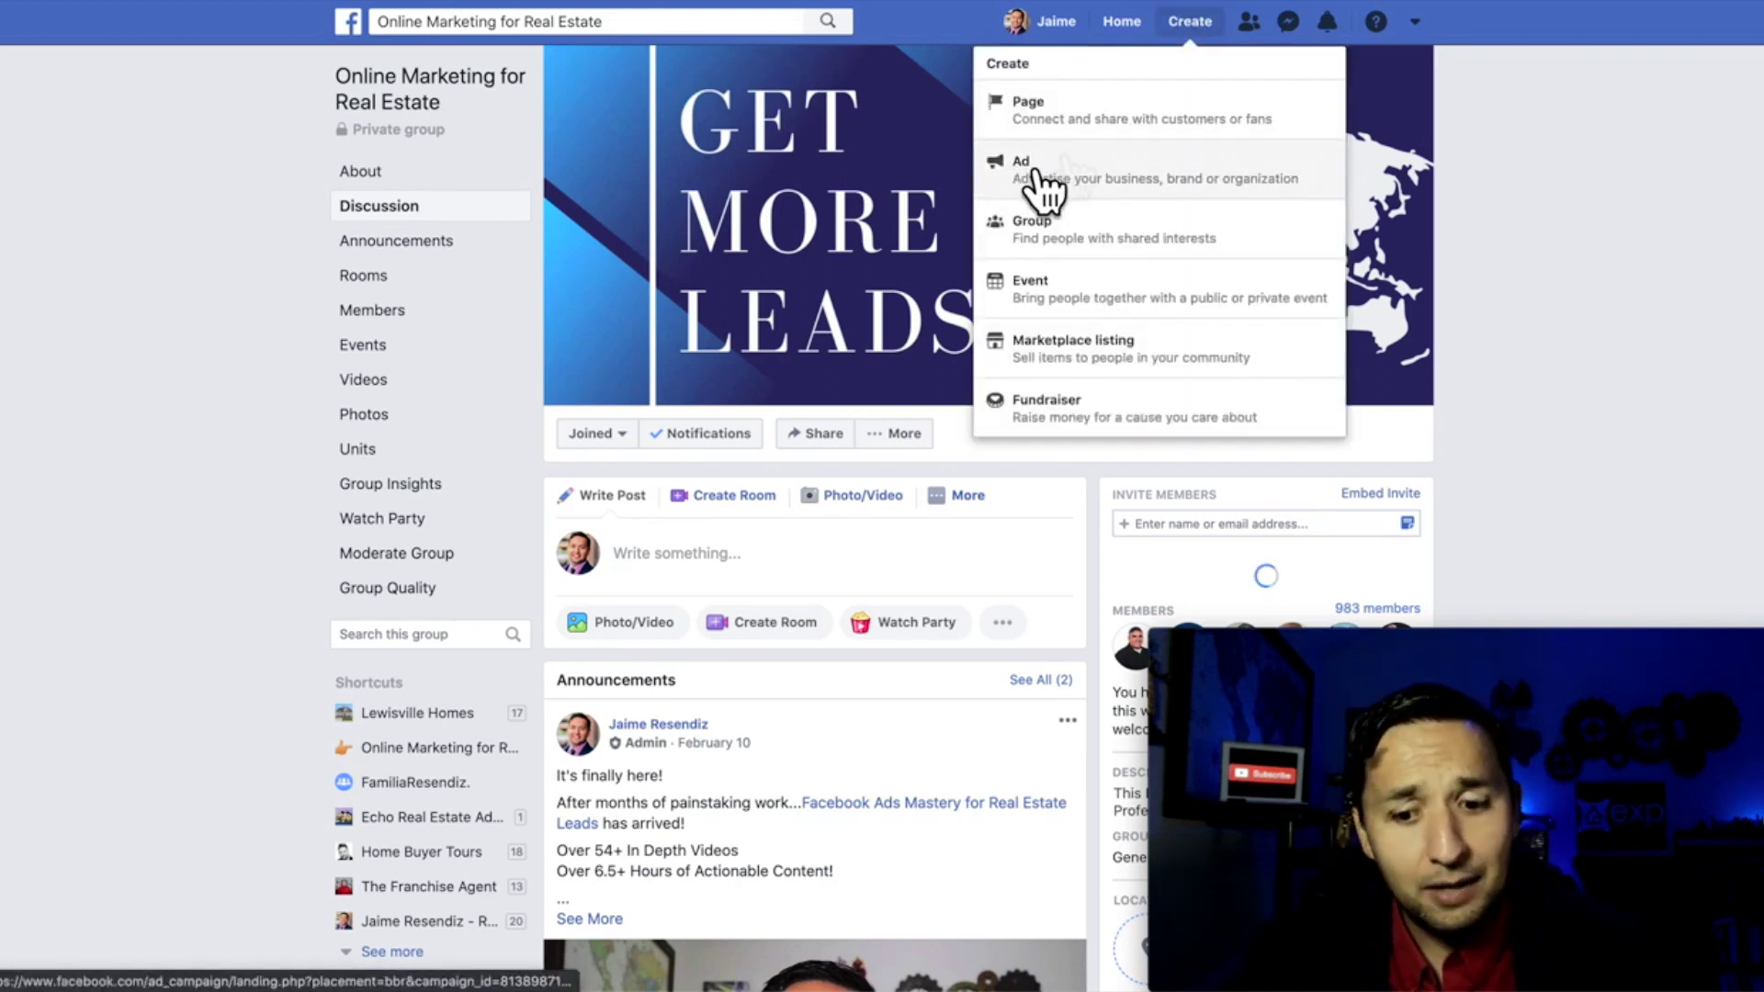
click(1419, 24)
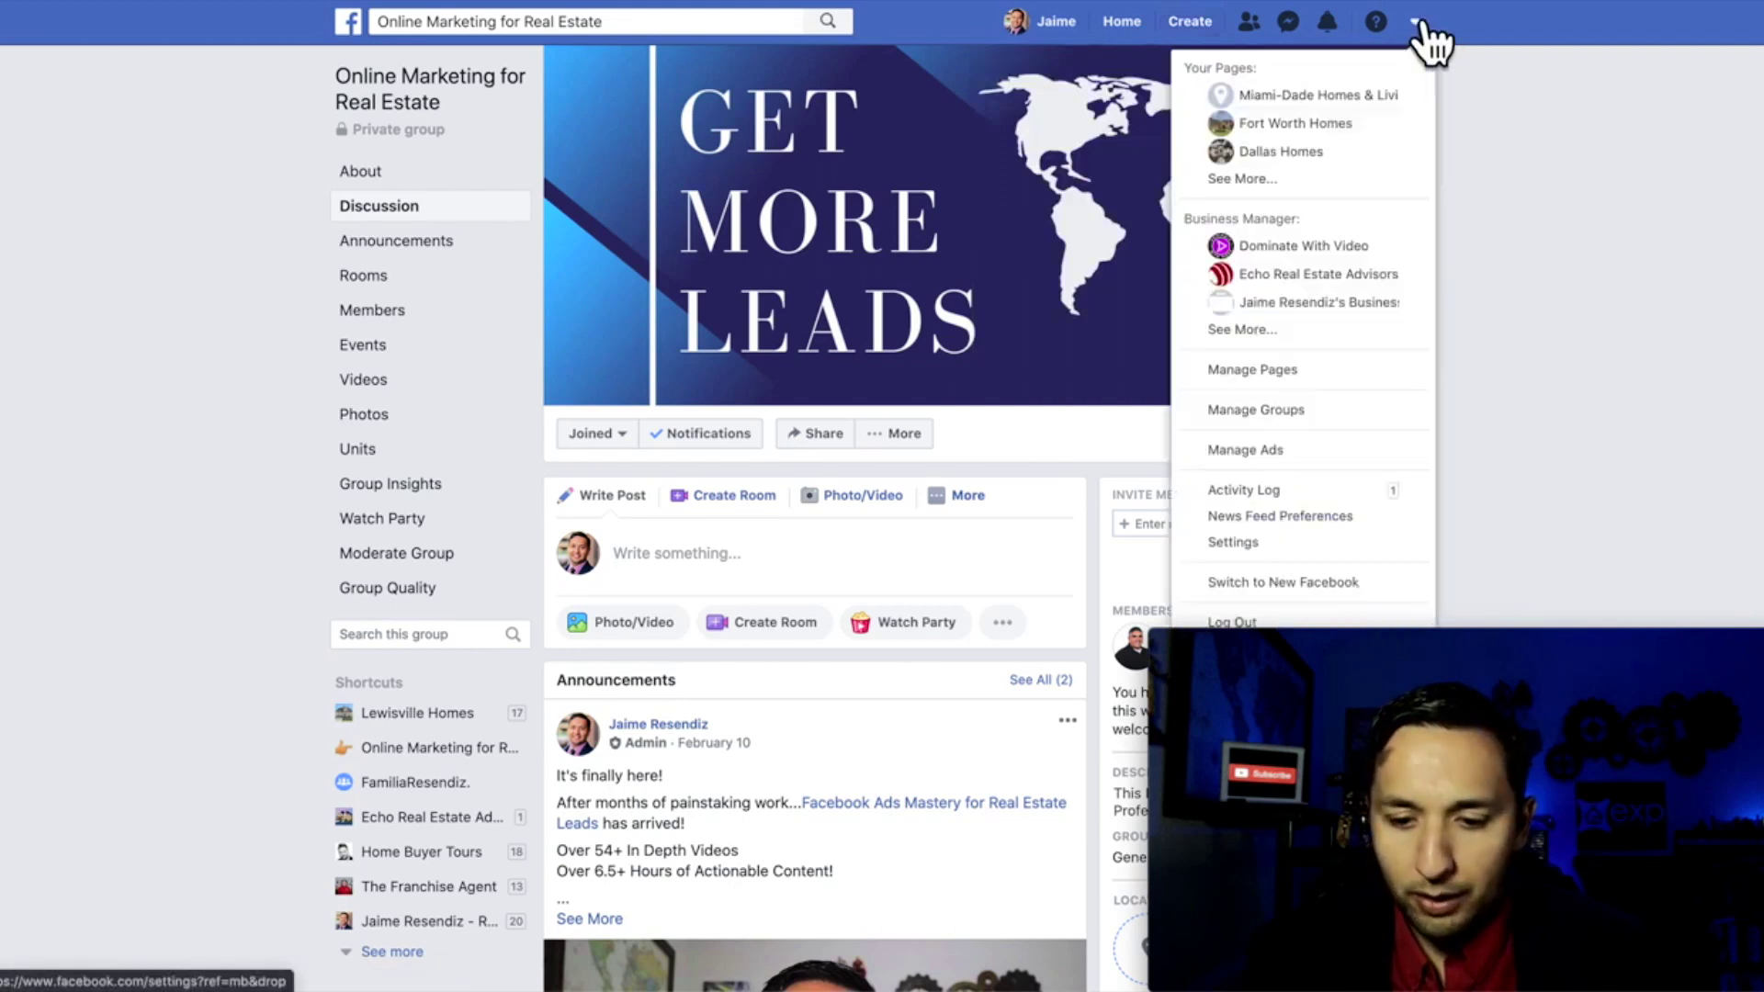
click(1290, 454)
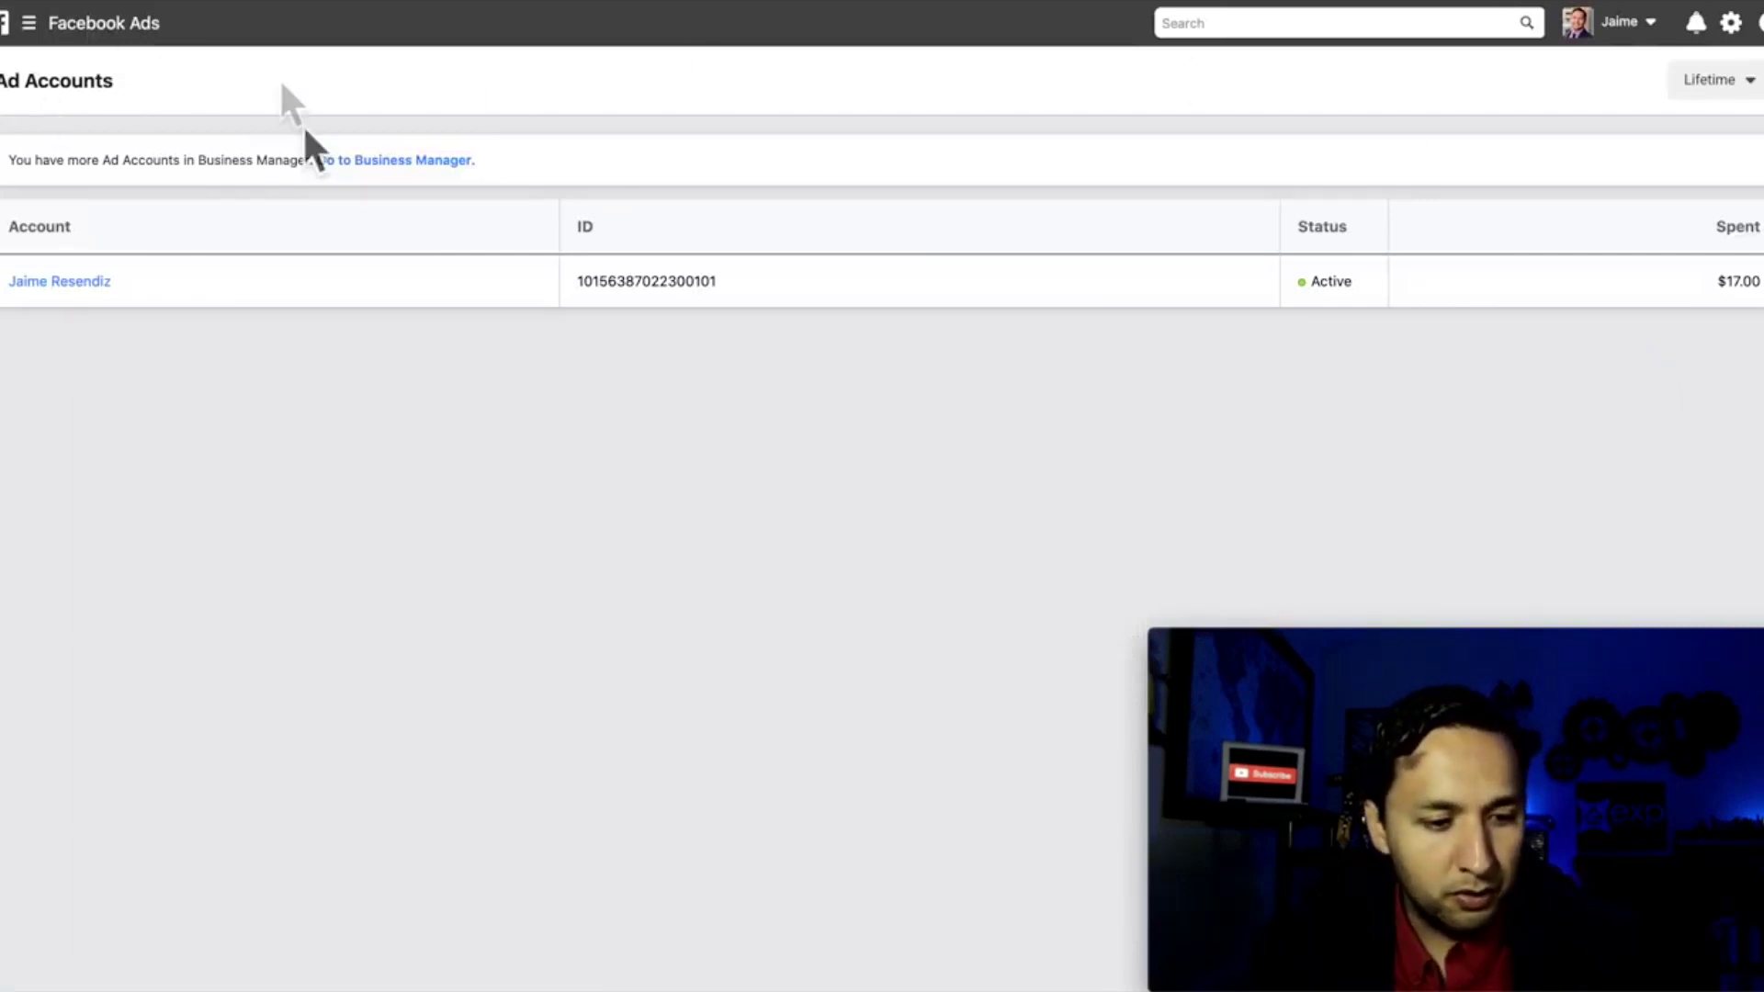
Open Ads Manager's empty Campaigns overview and view the list of ad accounts
click(30, 32)
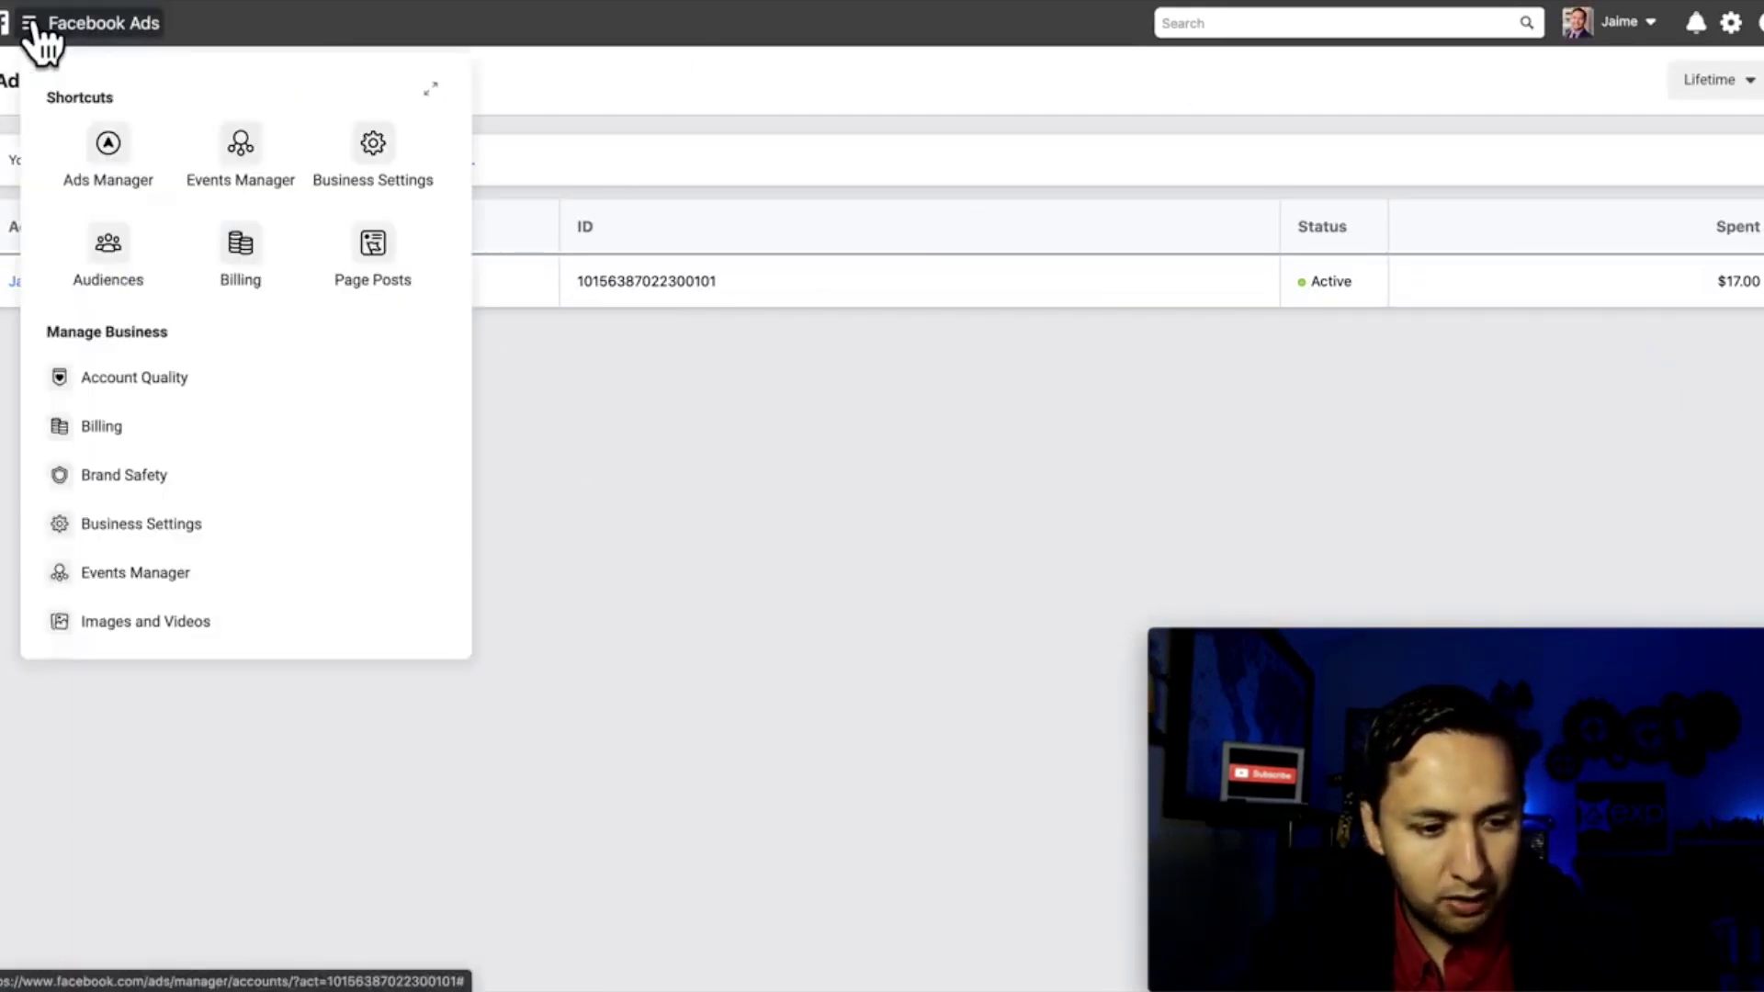
click(117, 156)
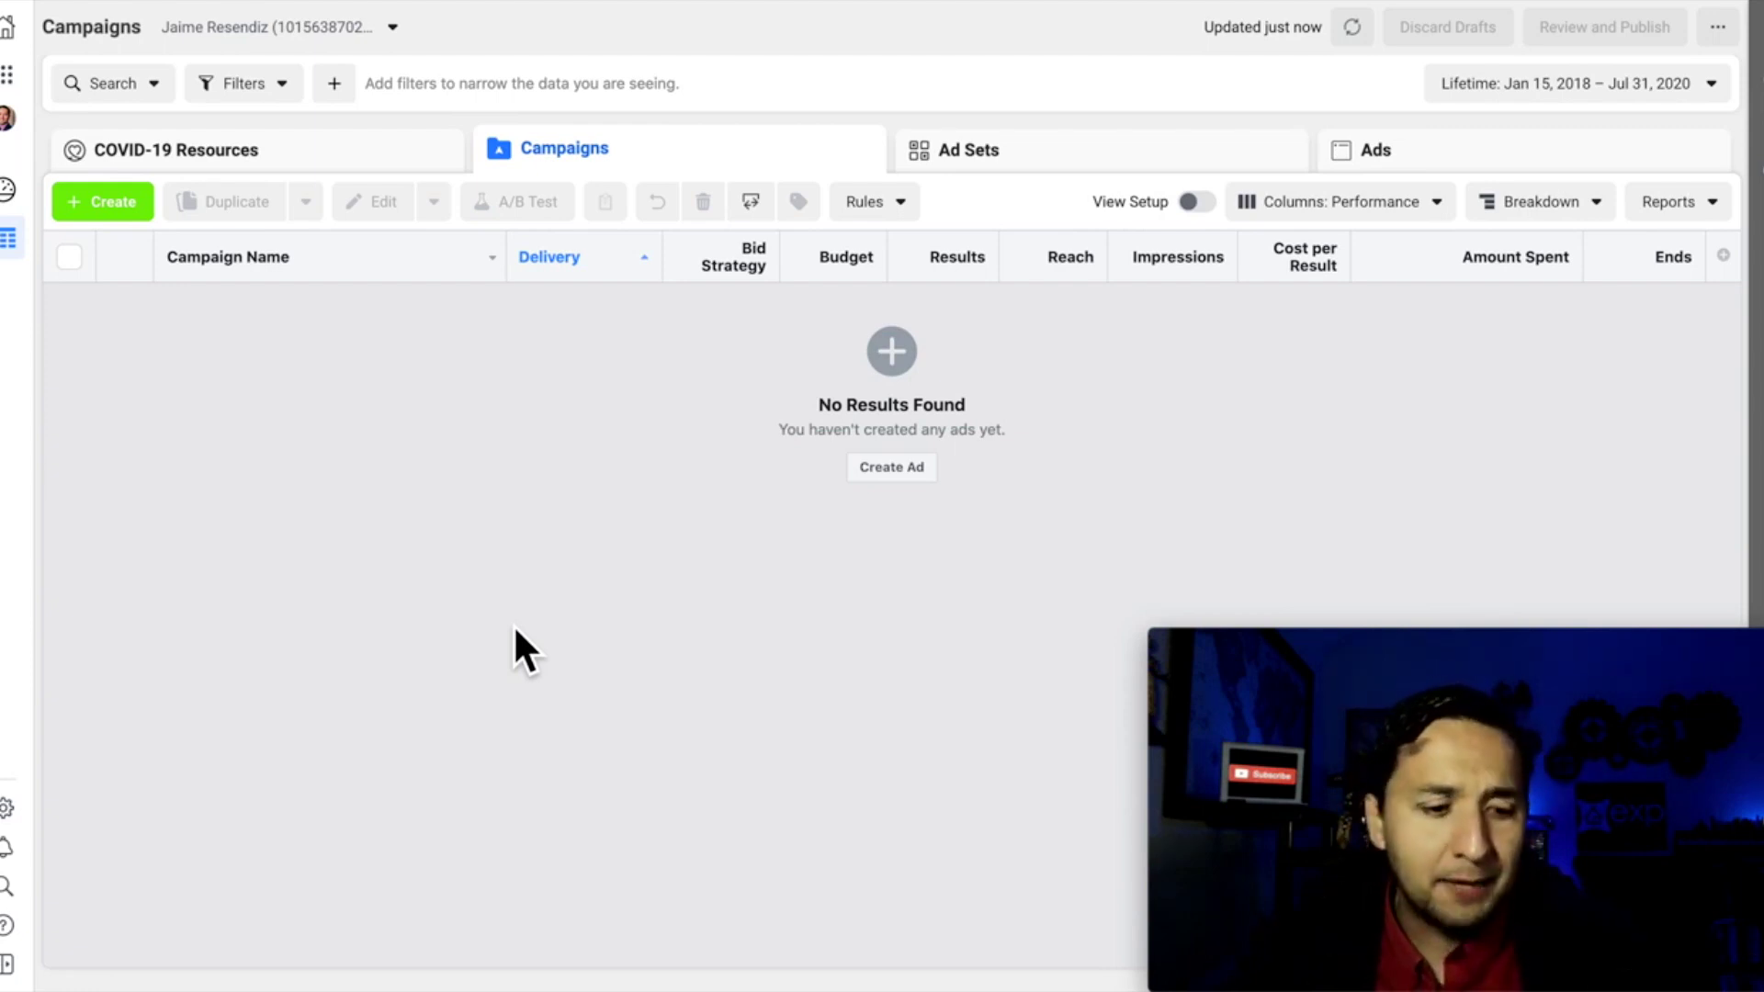
click(250, 22)
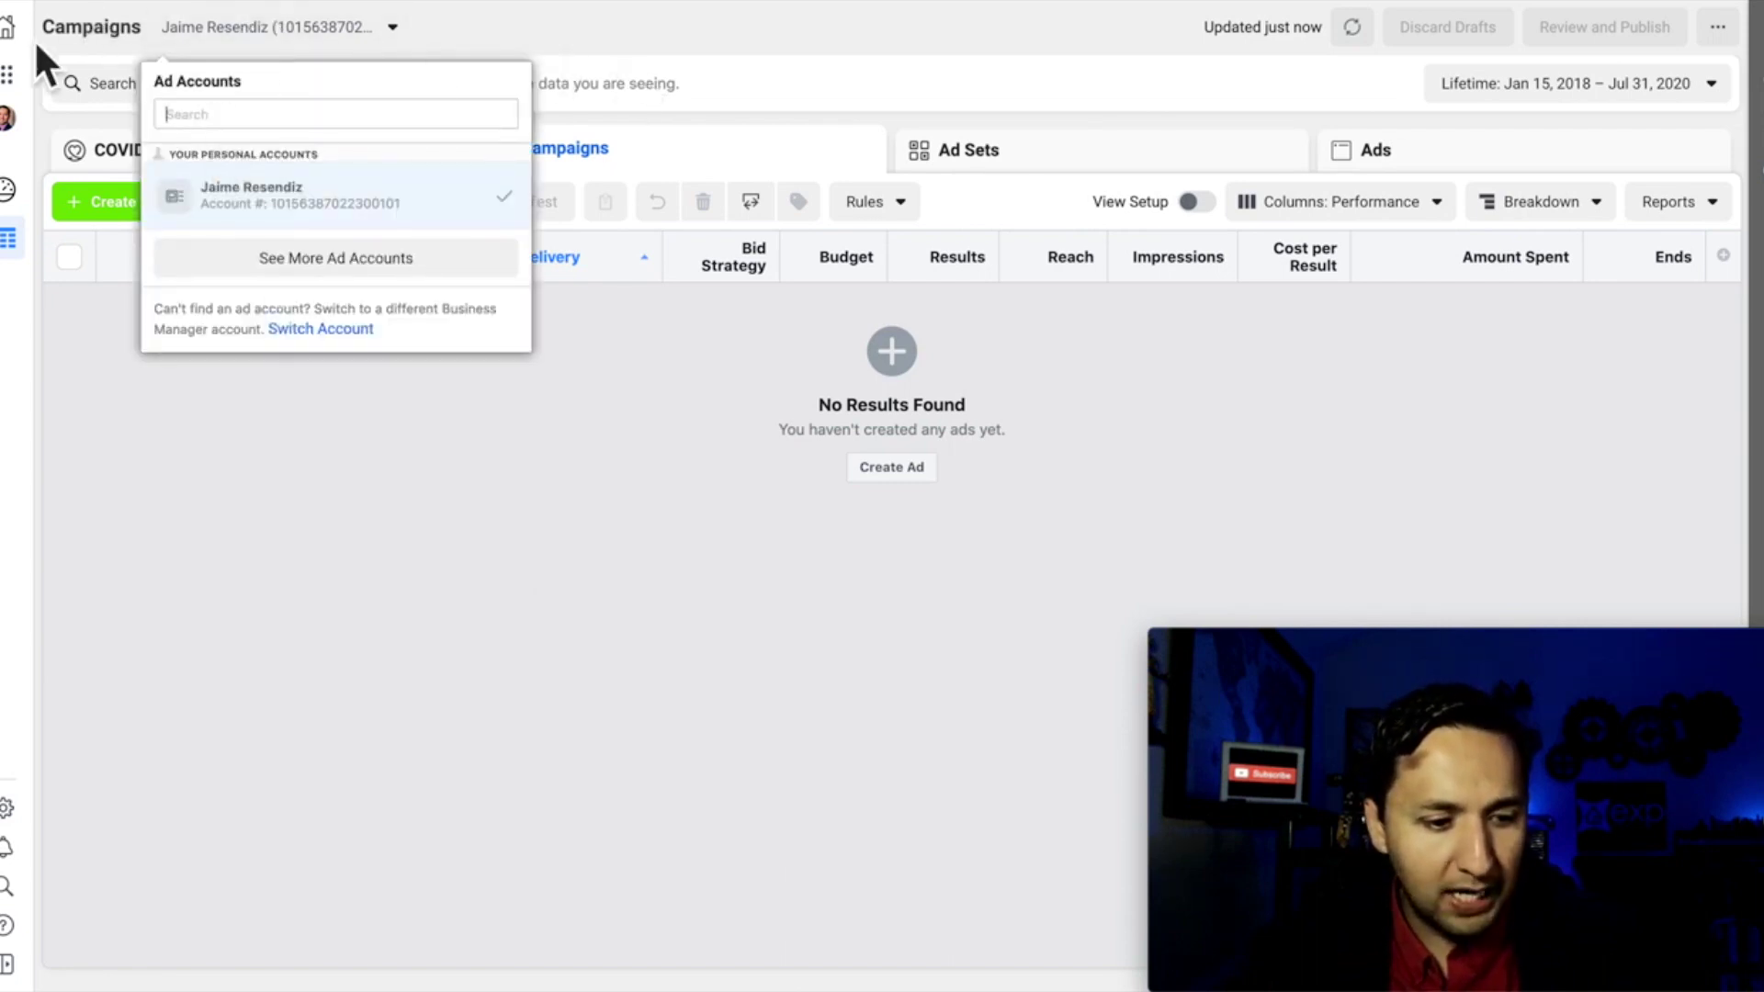
Go to the Audiences page with six page-engagement audiences and show the Create Audience choices
click(7, 73)
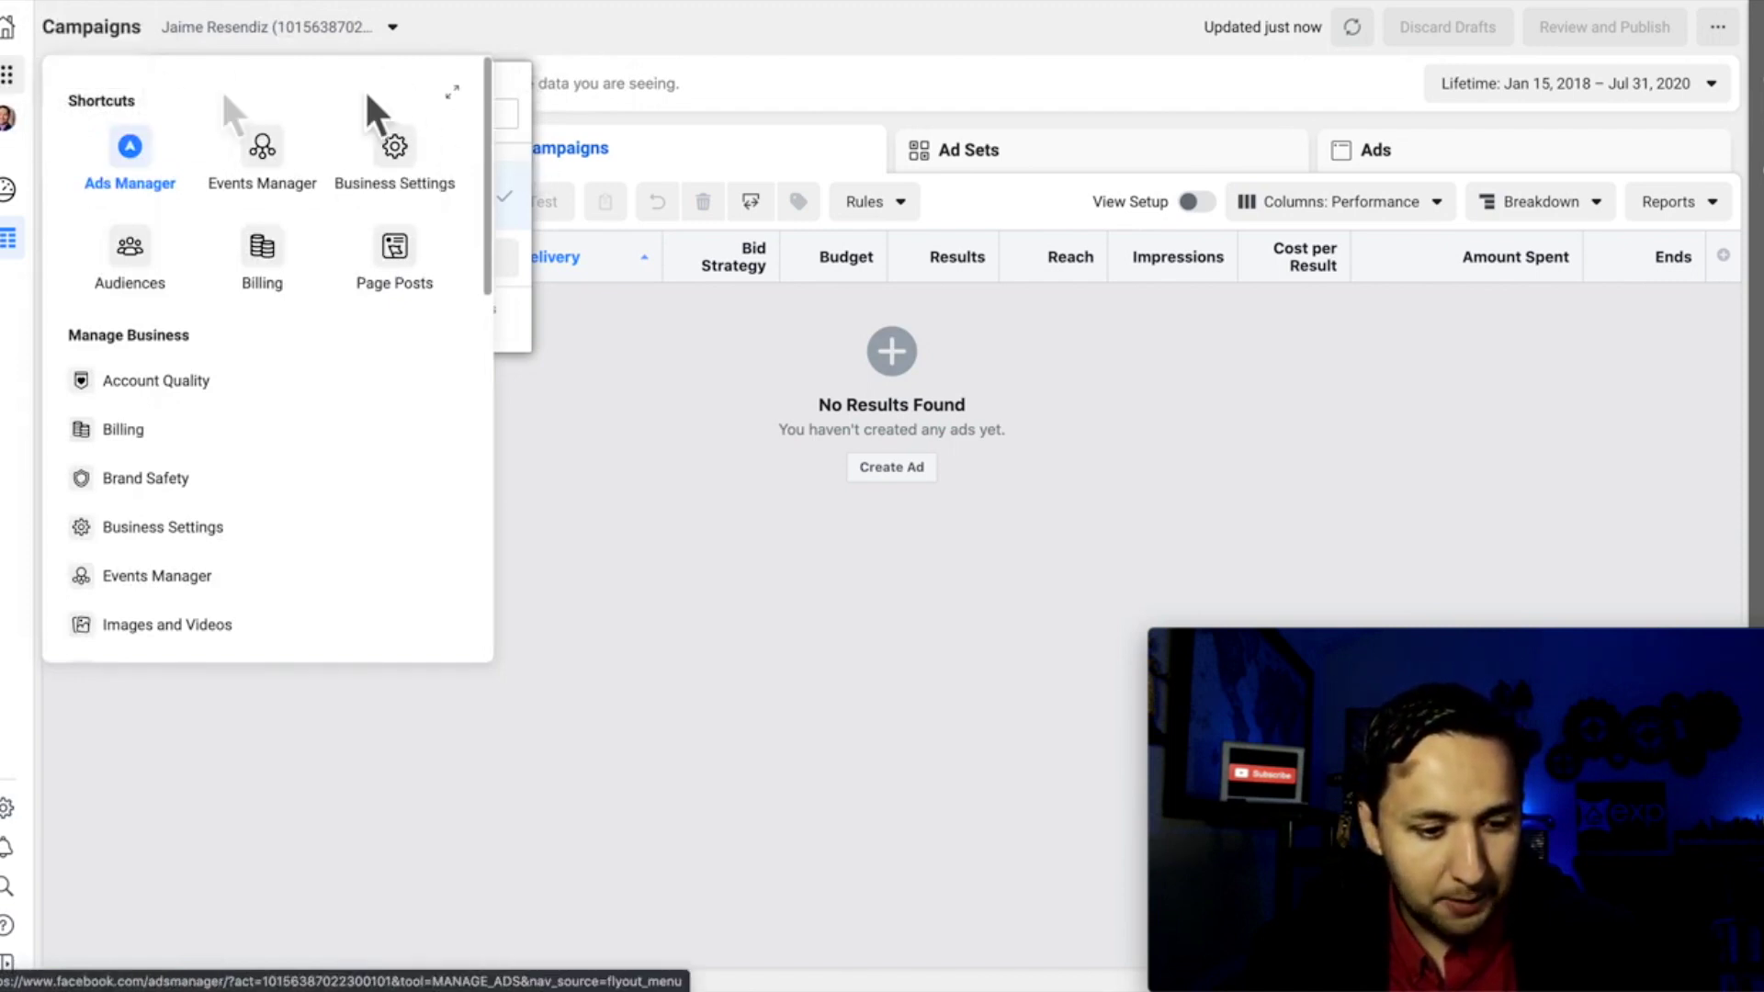
click(136, 241)
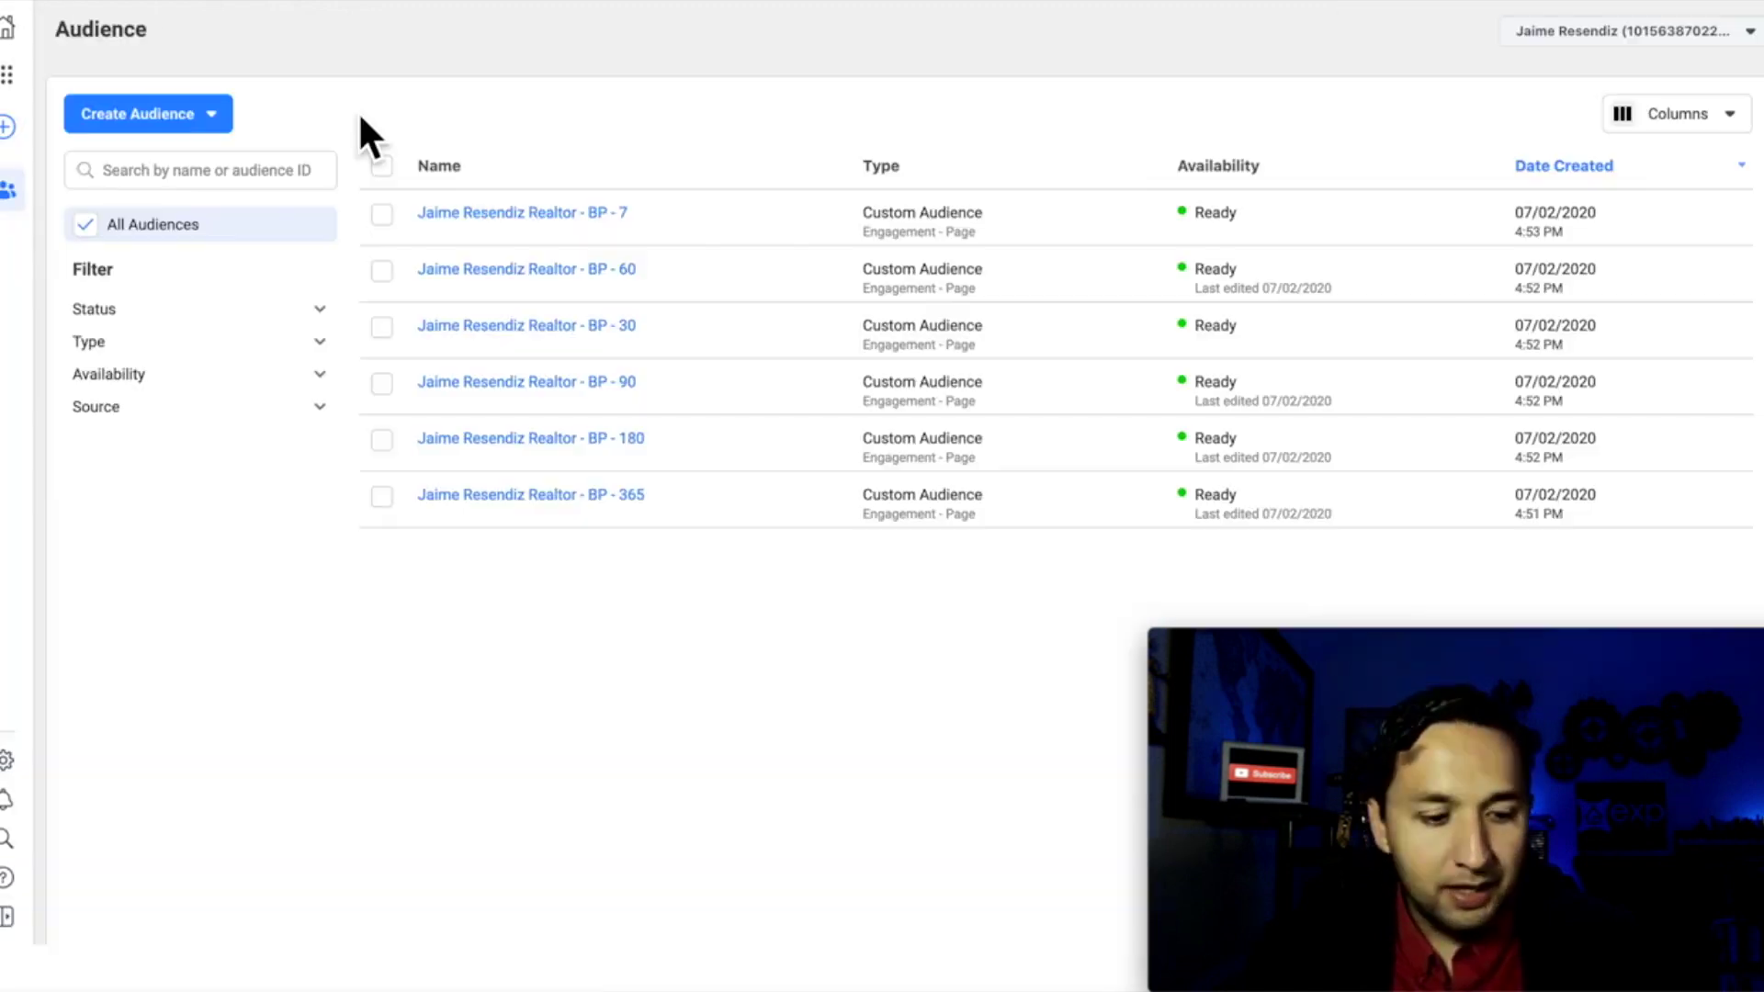
click(140, 109)
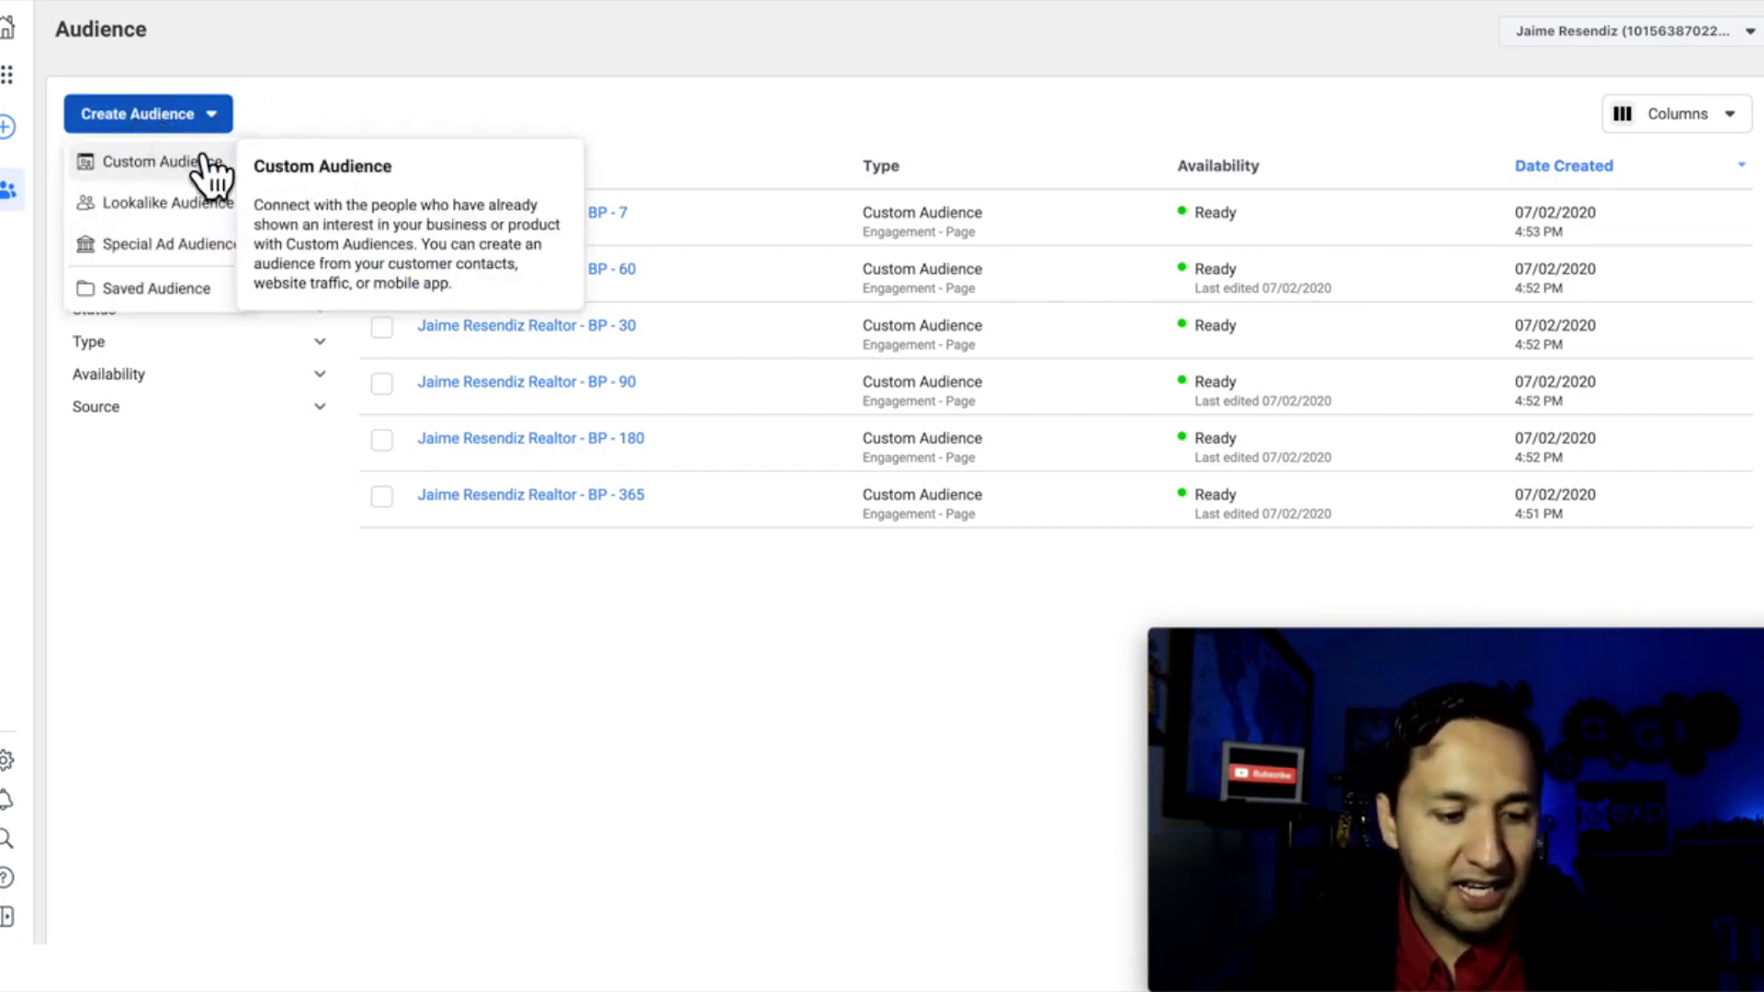
Choose Custom Audience to bring up the Create a Custom Audience source list
click(165, 179)
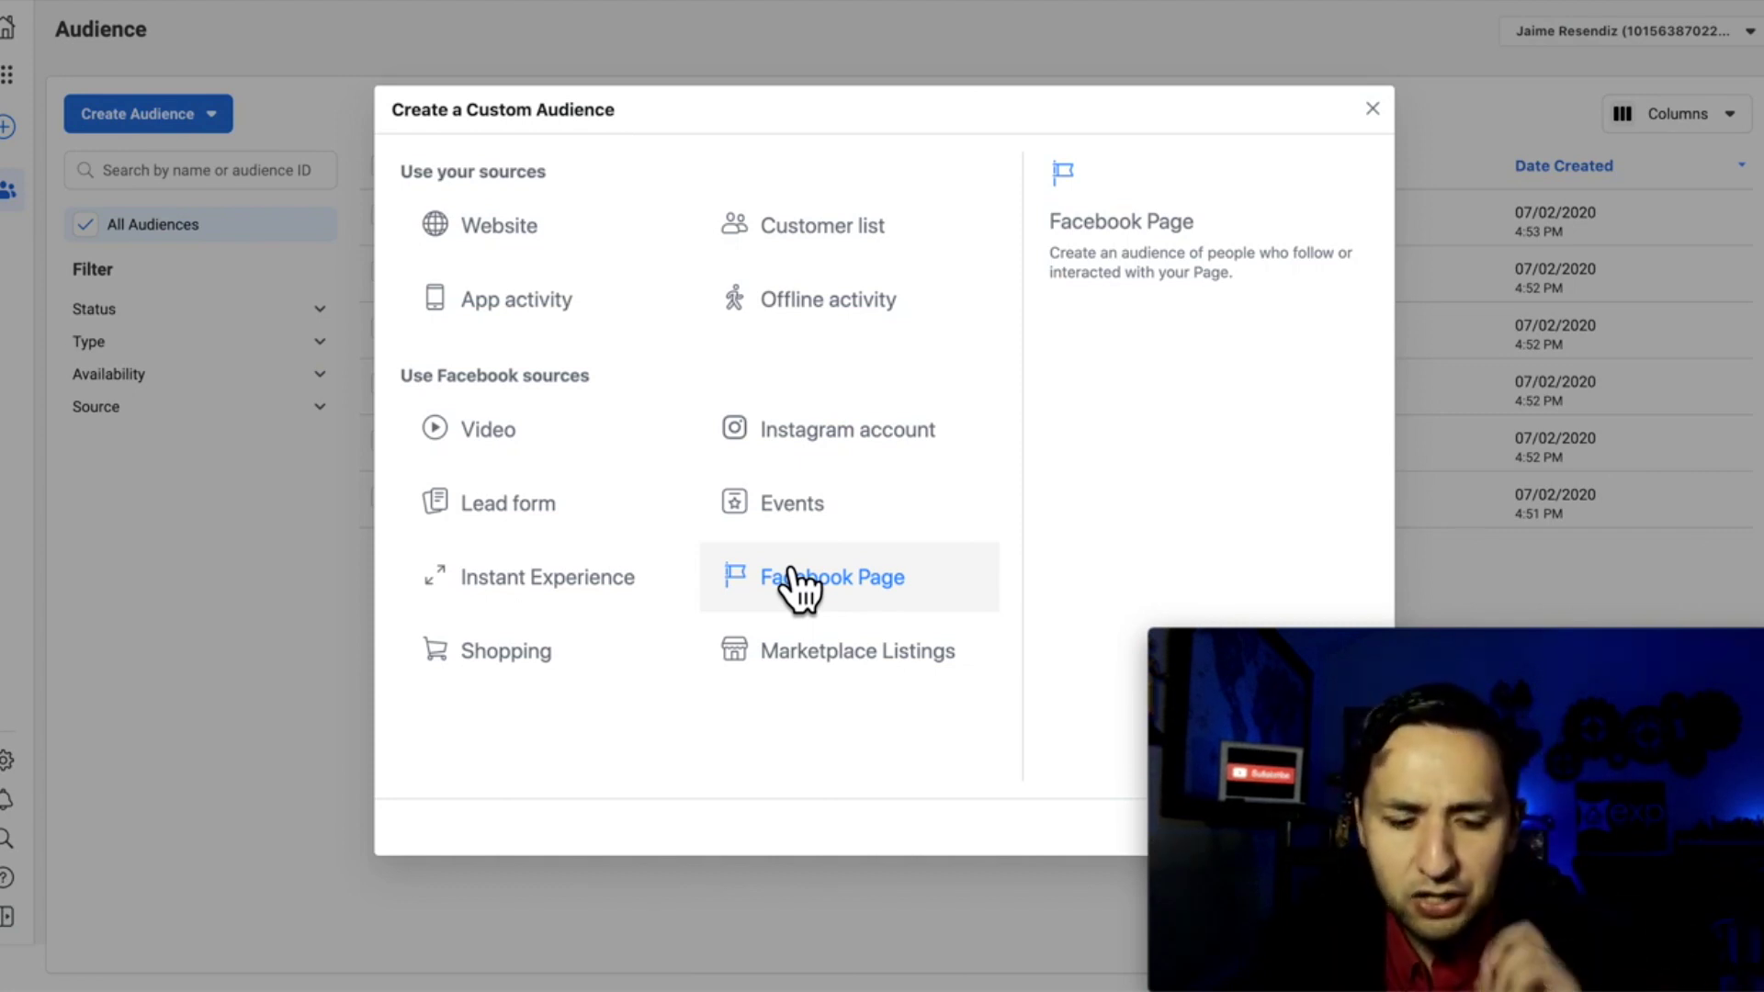
Inspect the Facebook Page audience's ANY matching and engagement options, then cancel without changes
click(799, 588)
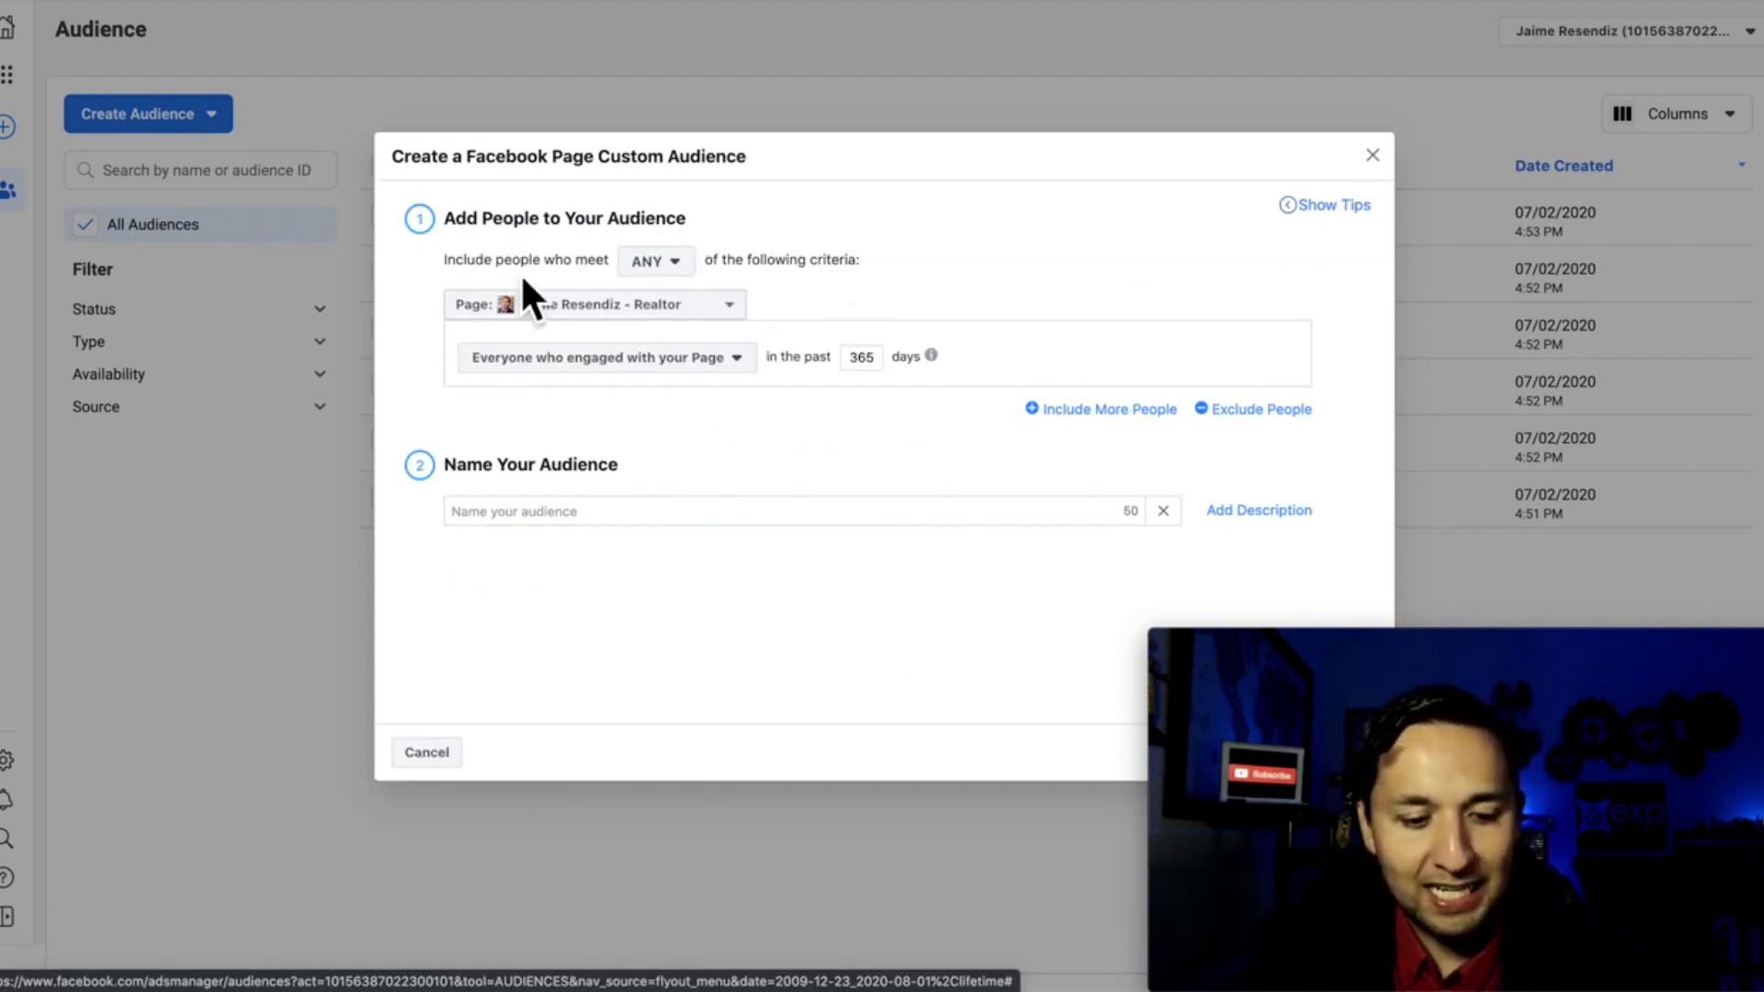
click(650, 265)
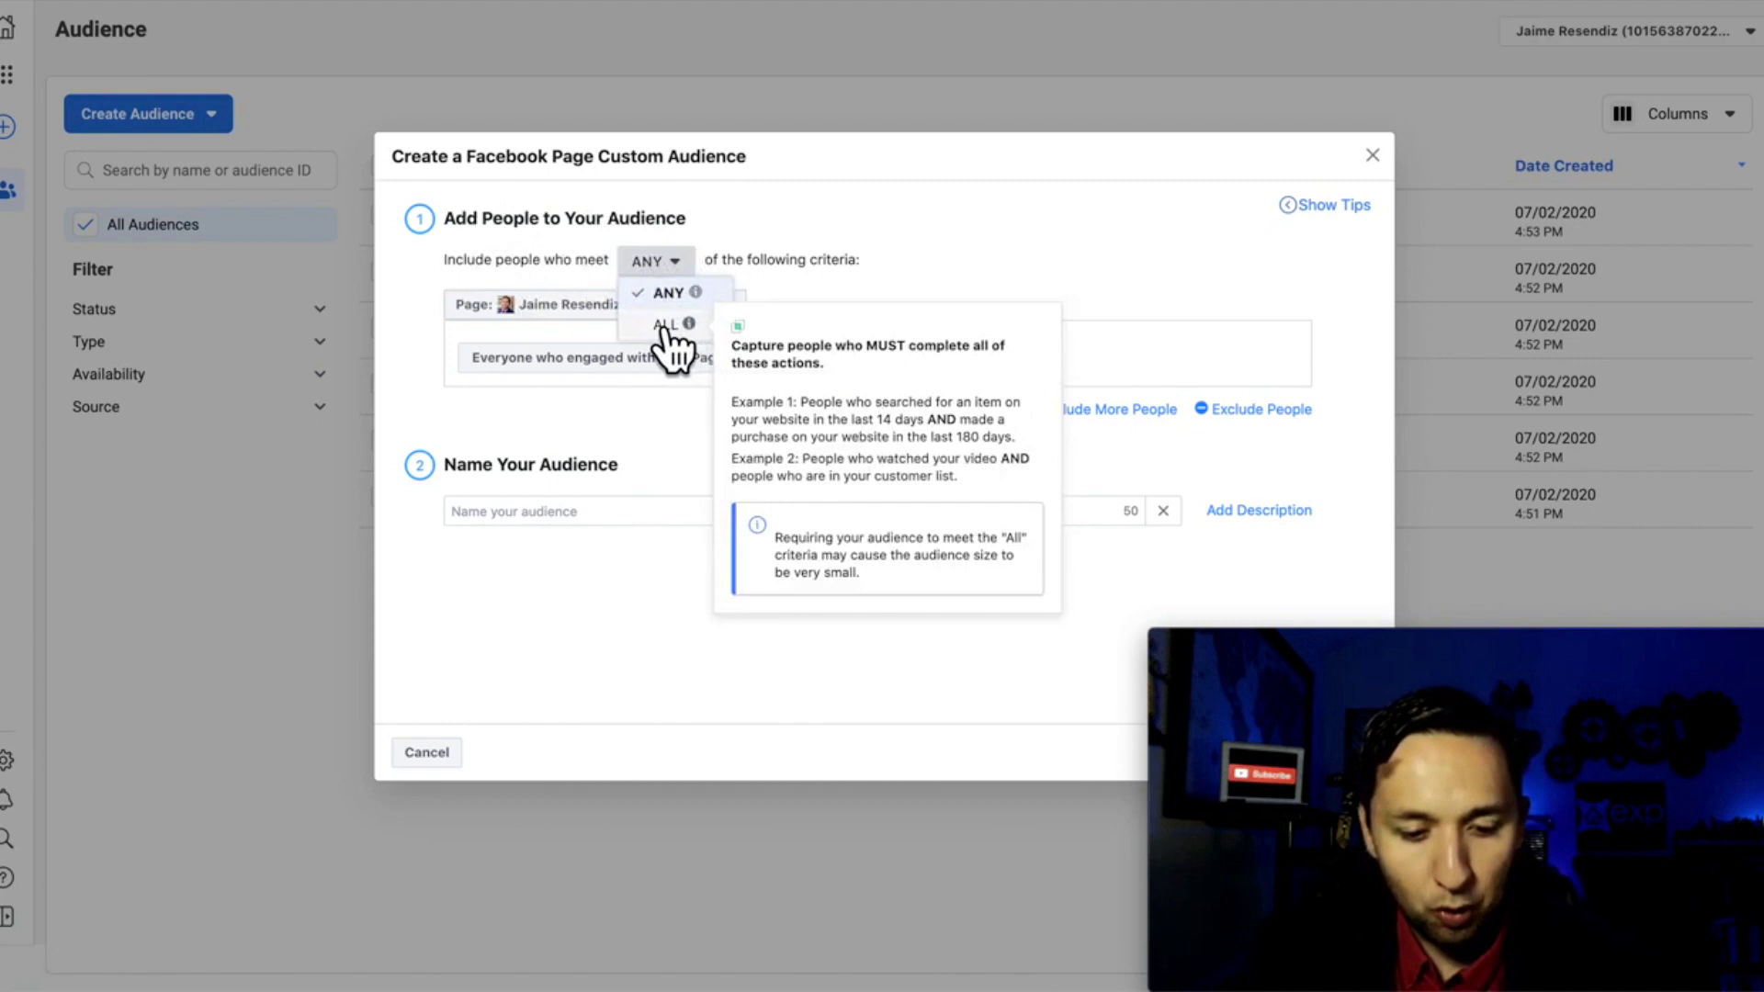
click(835, 257)
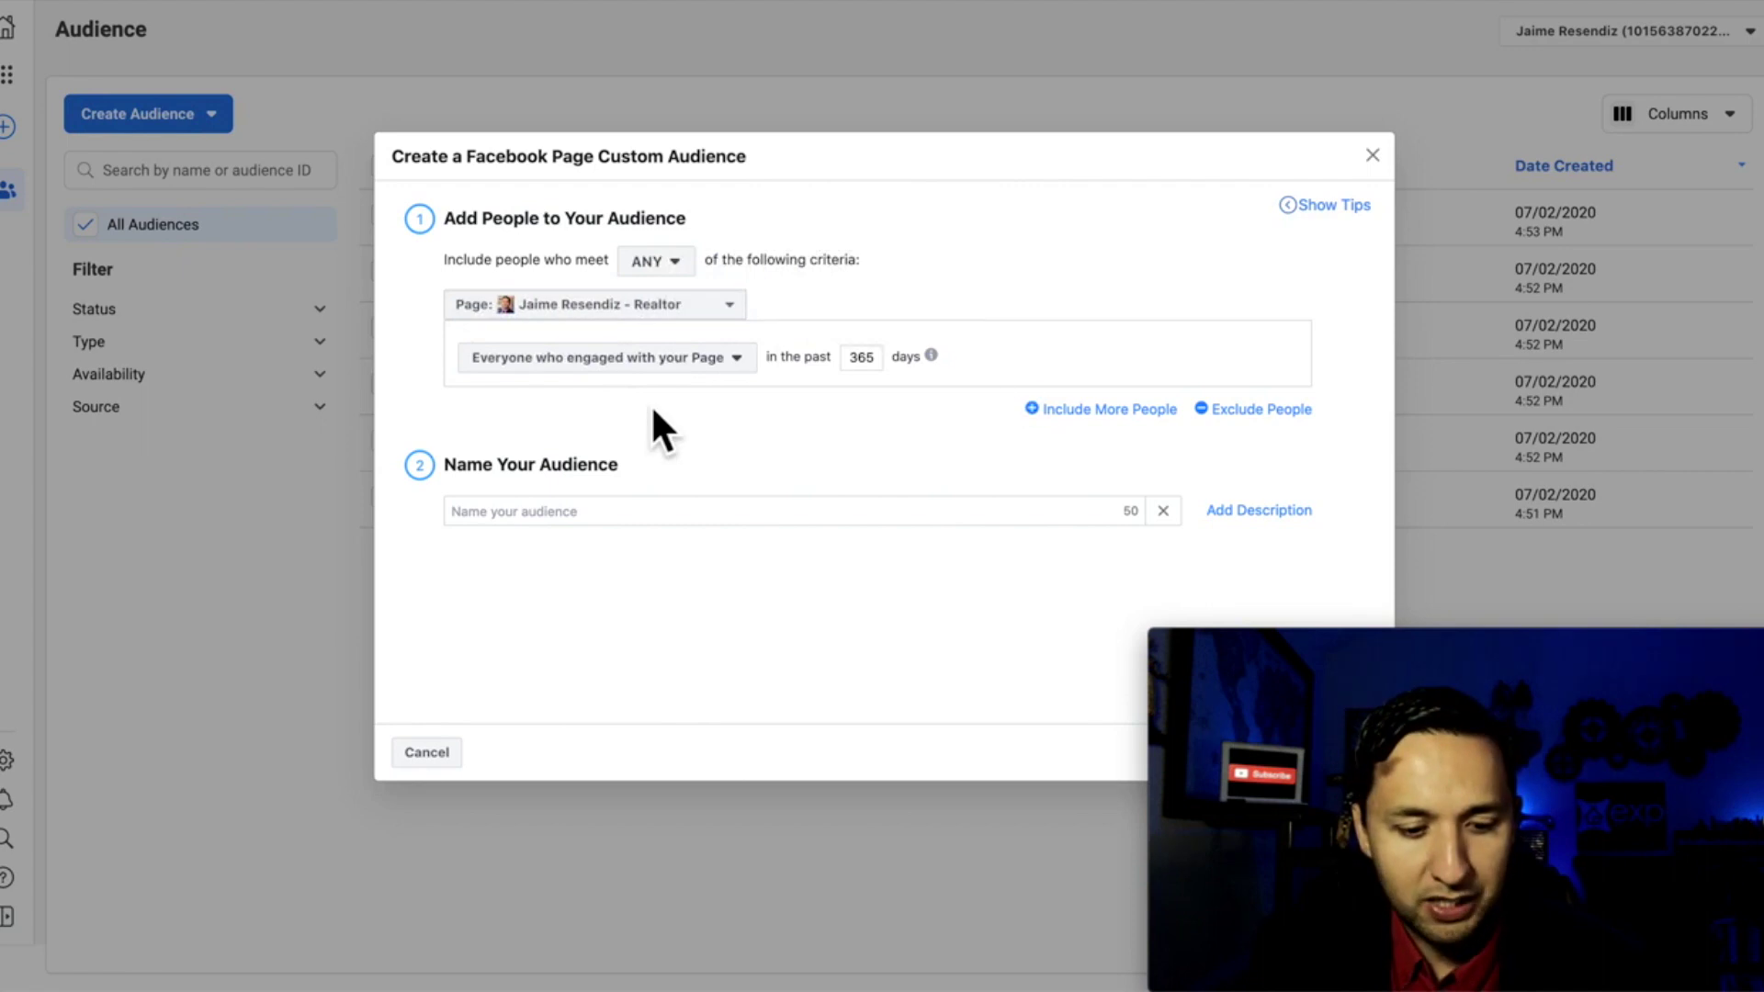
click(580, 364)
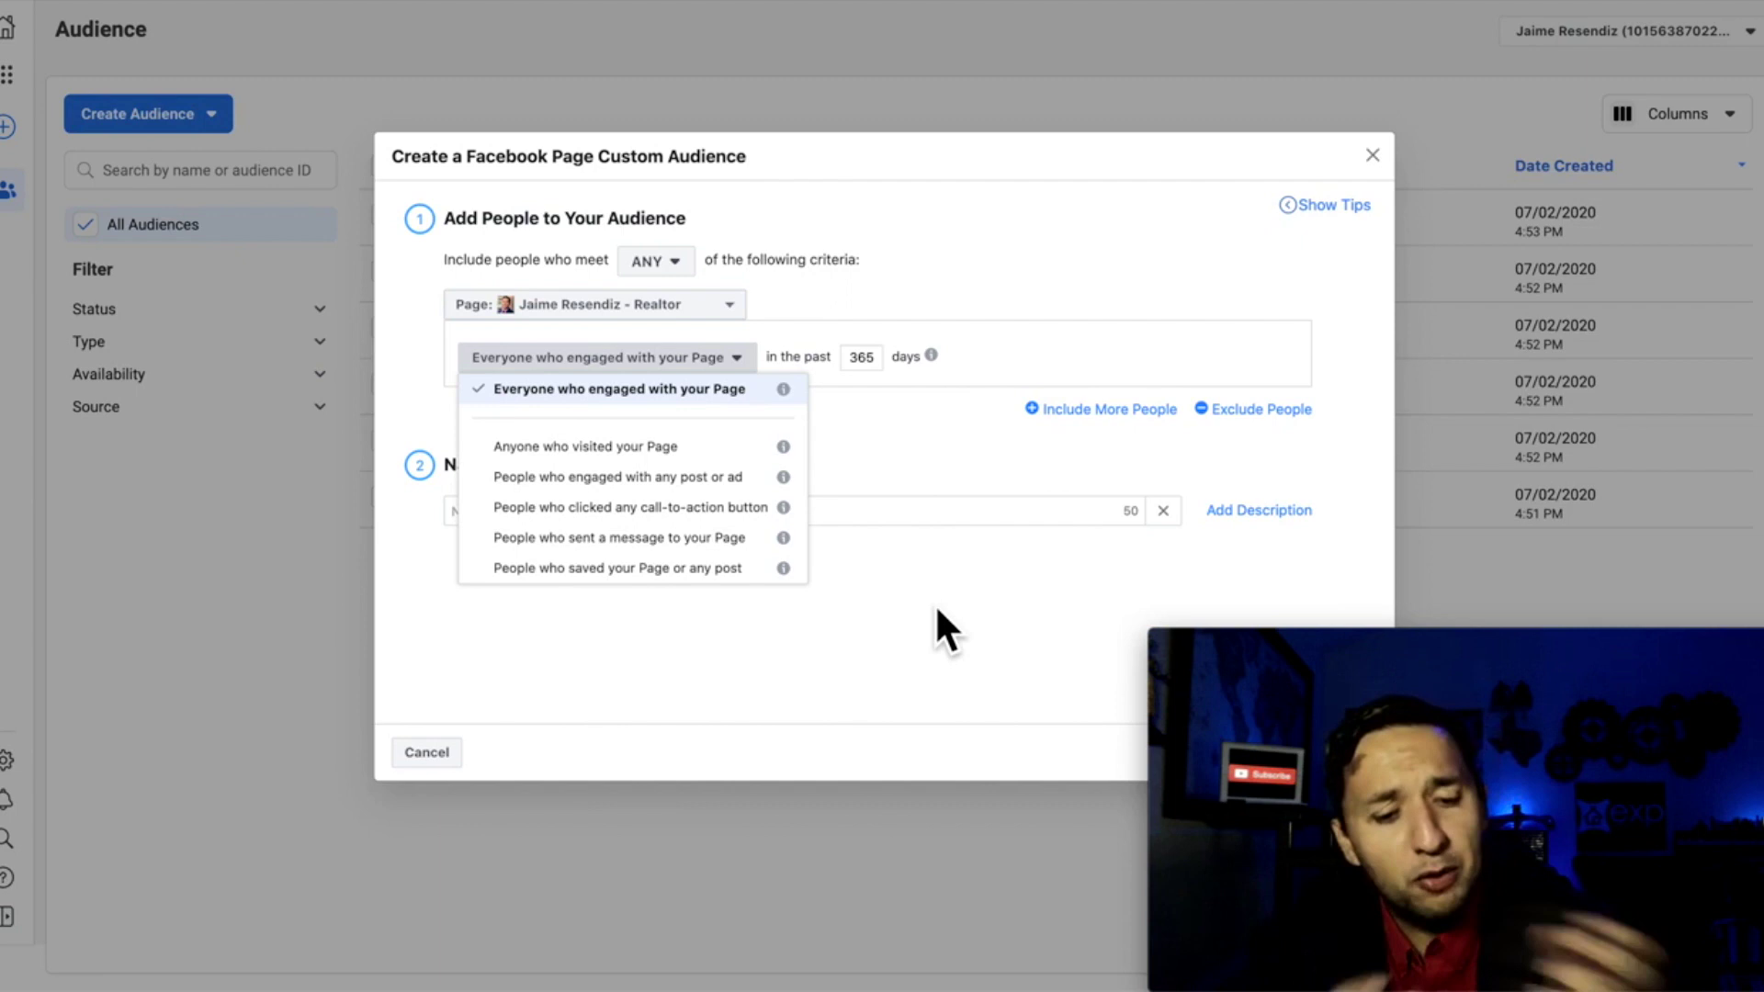
click(929, 475)
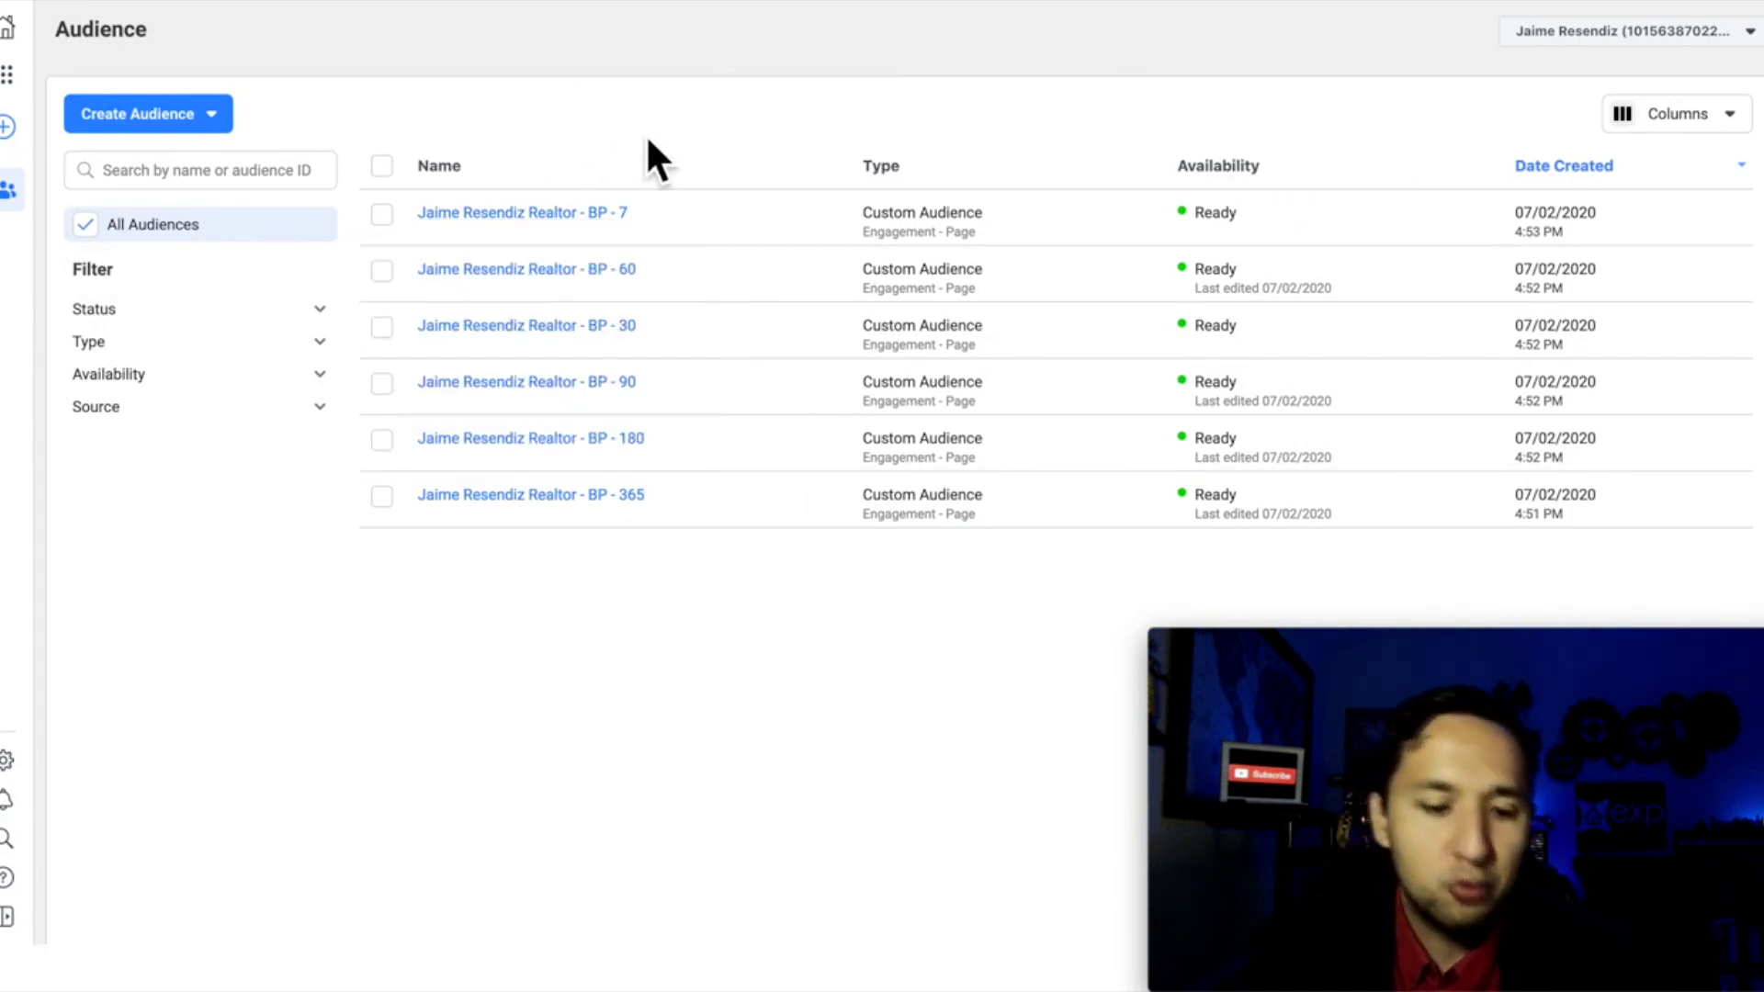
mouse_move(611, 213)
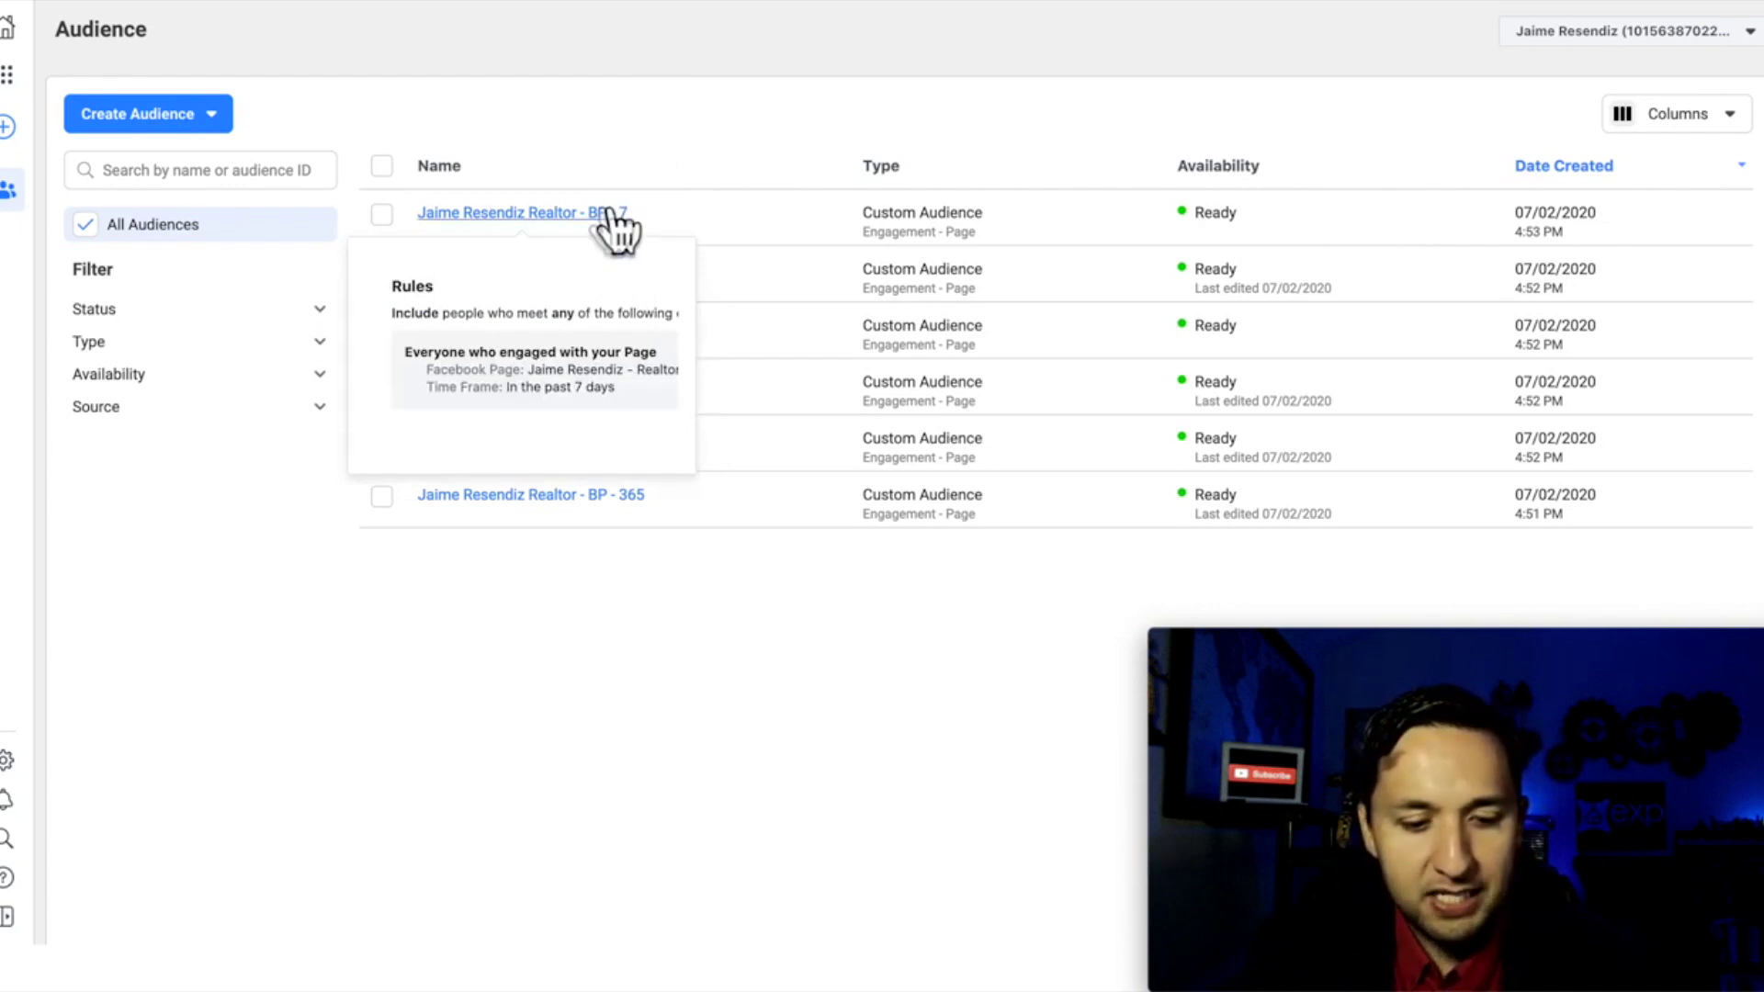
mouse_move(618, 291)
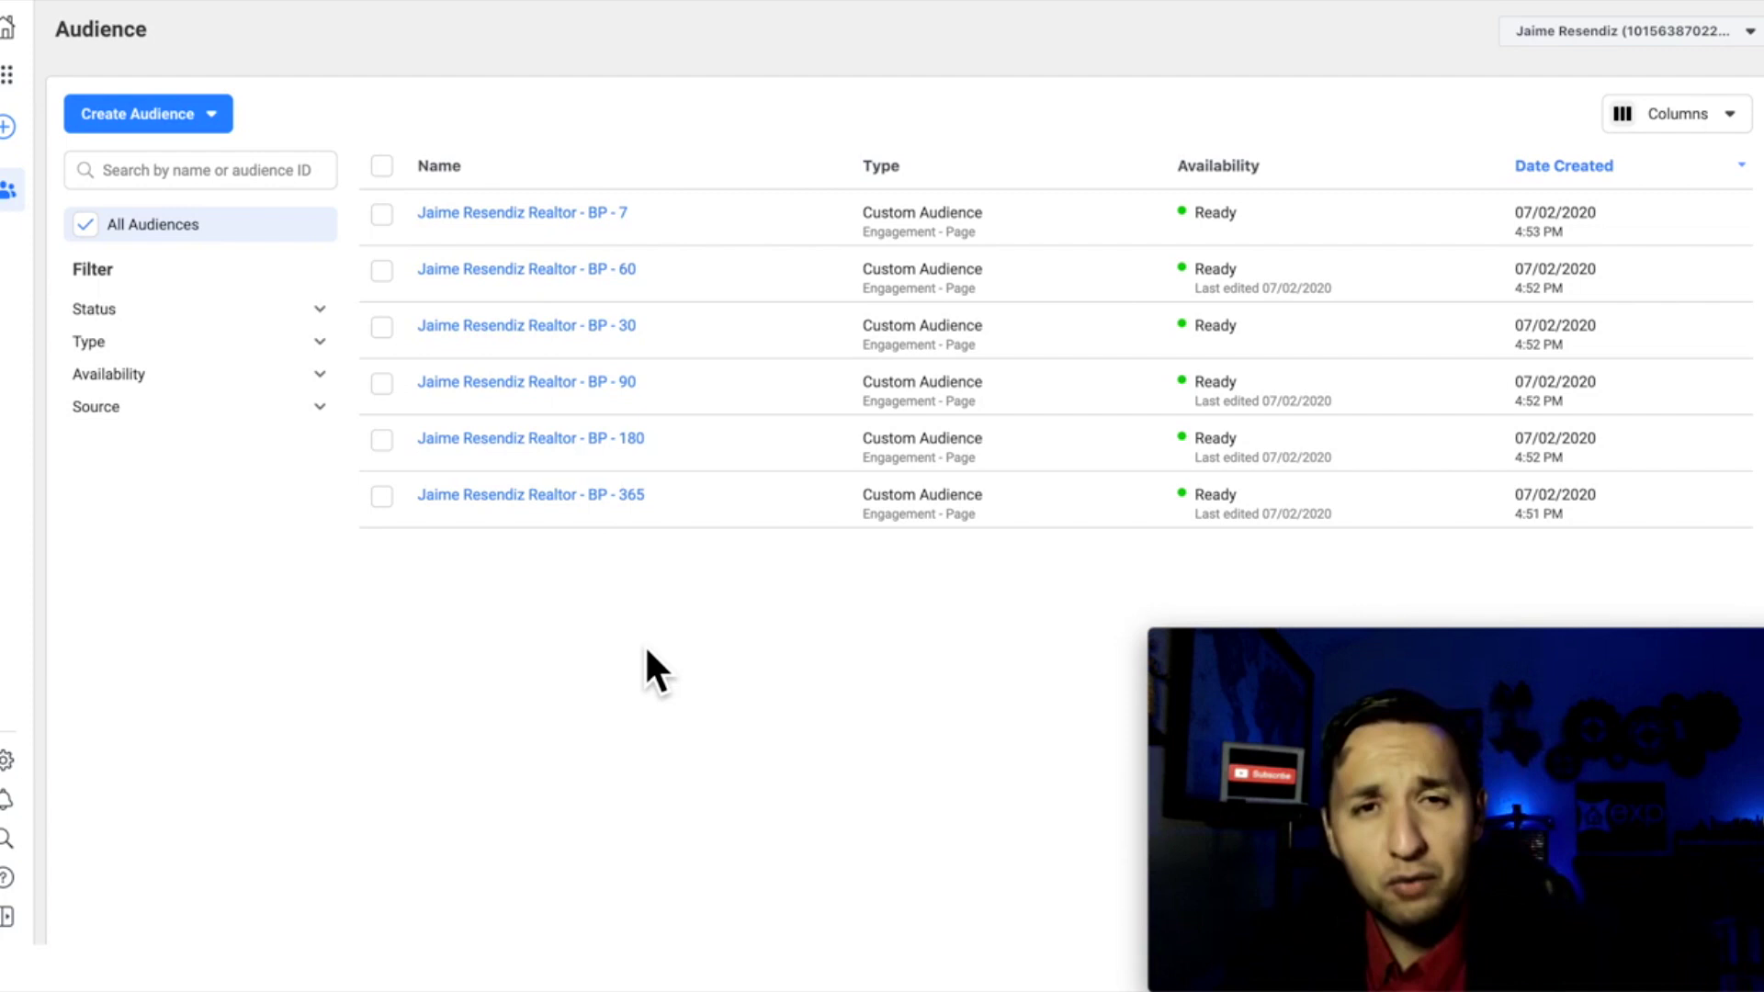
mouse_move(38, 92)
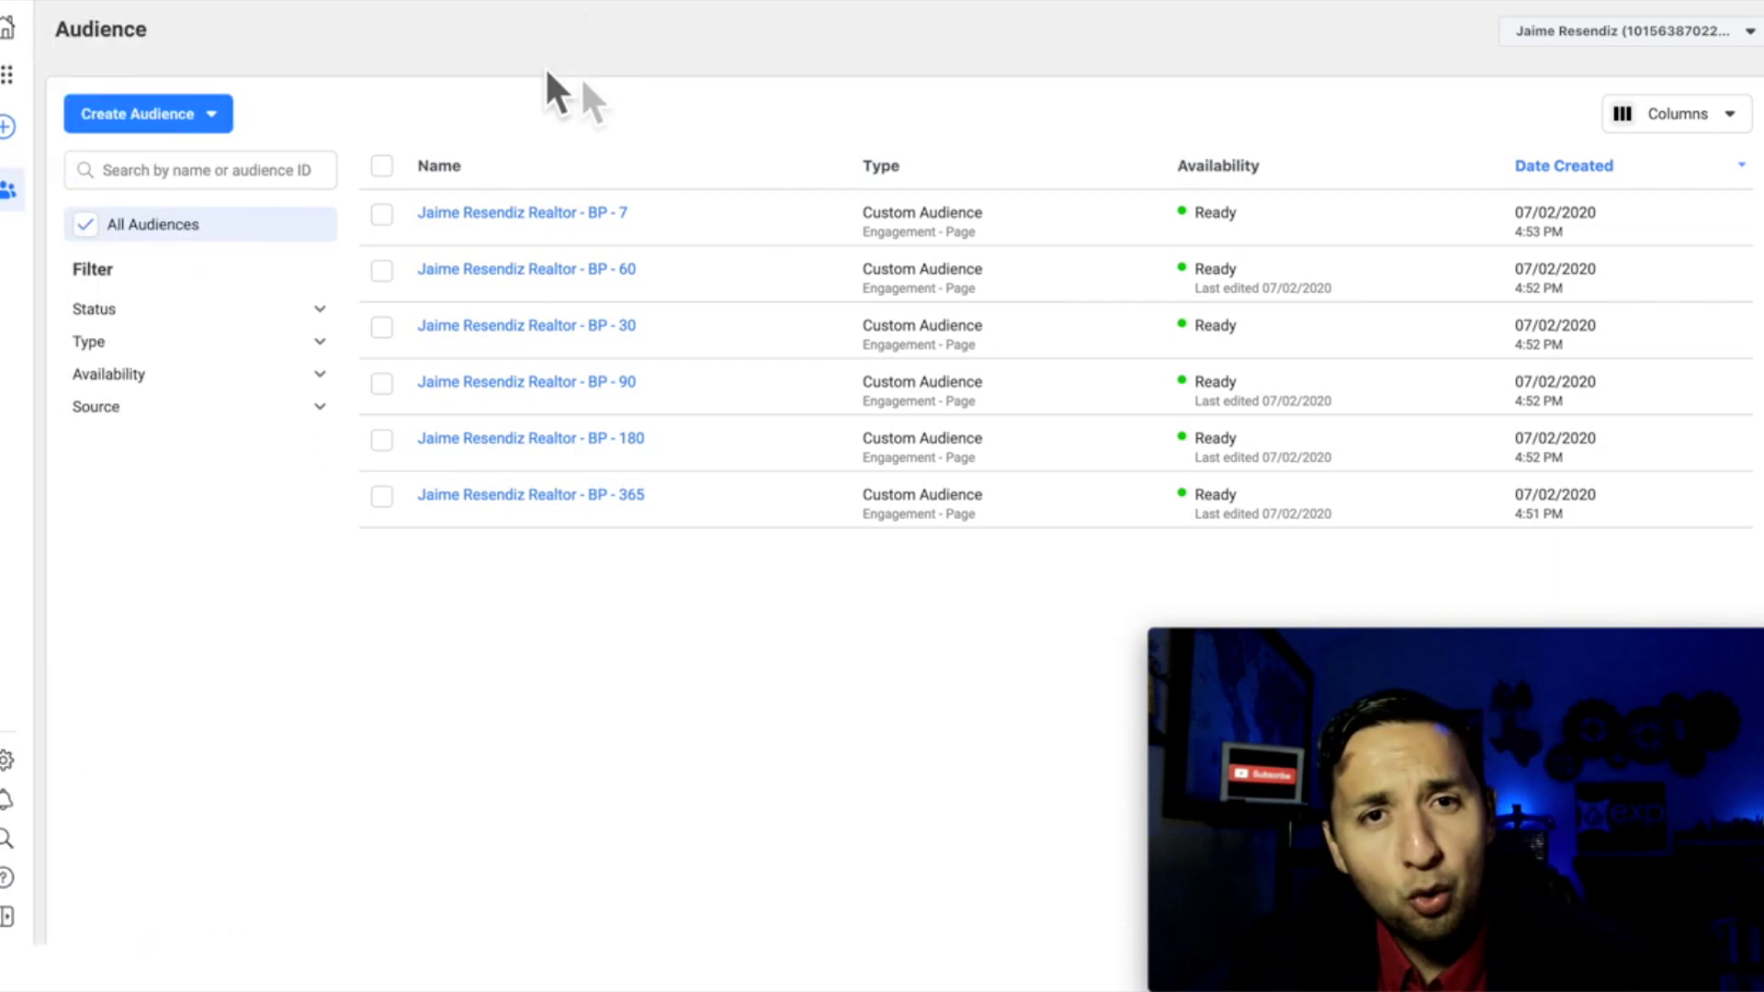
Open Ads Manager from Business Tools and show the LEAD - Cleburne campaign's ad sets
click(7, 74)
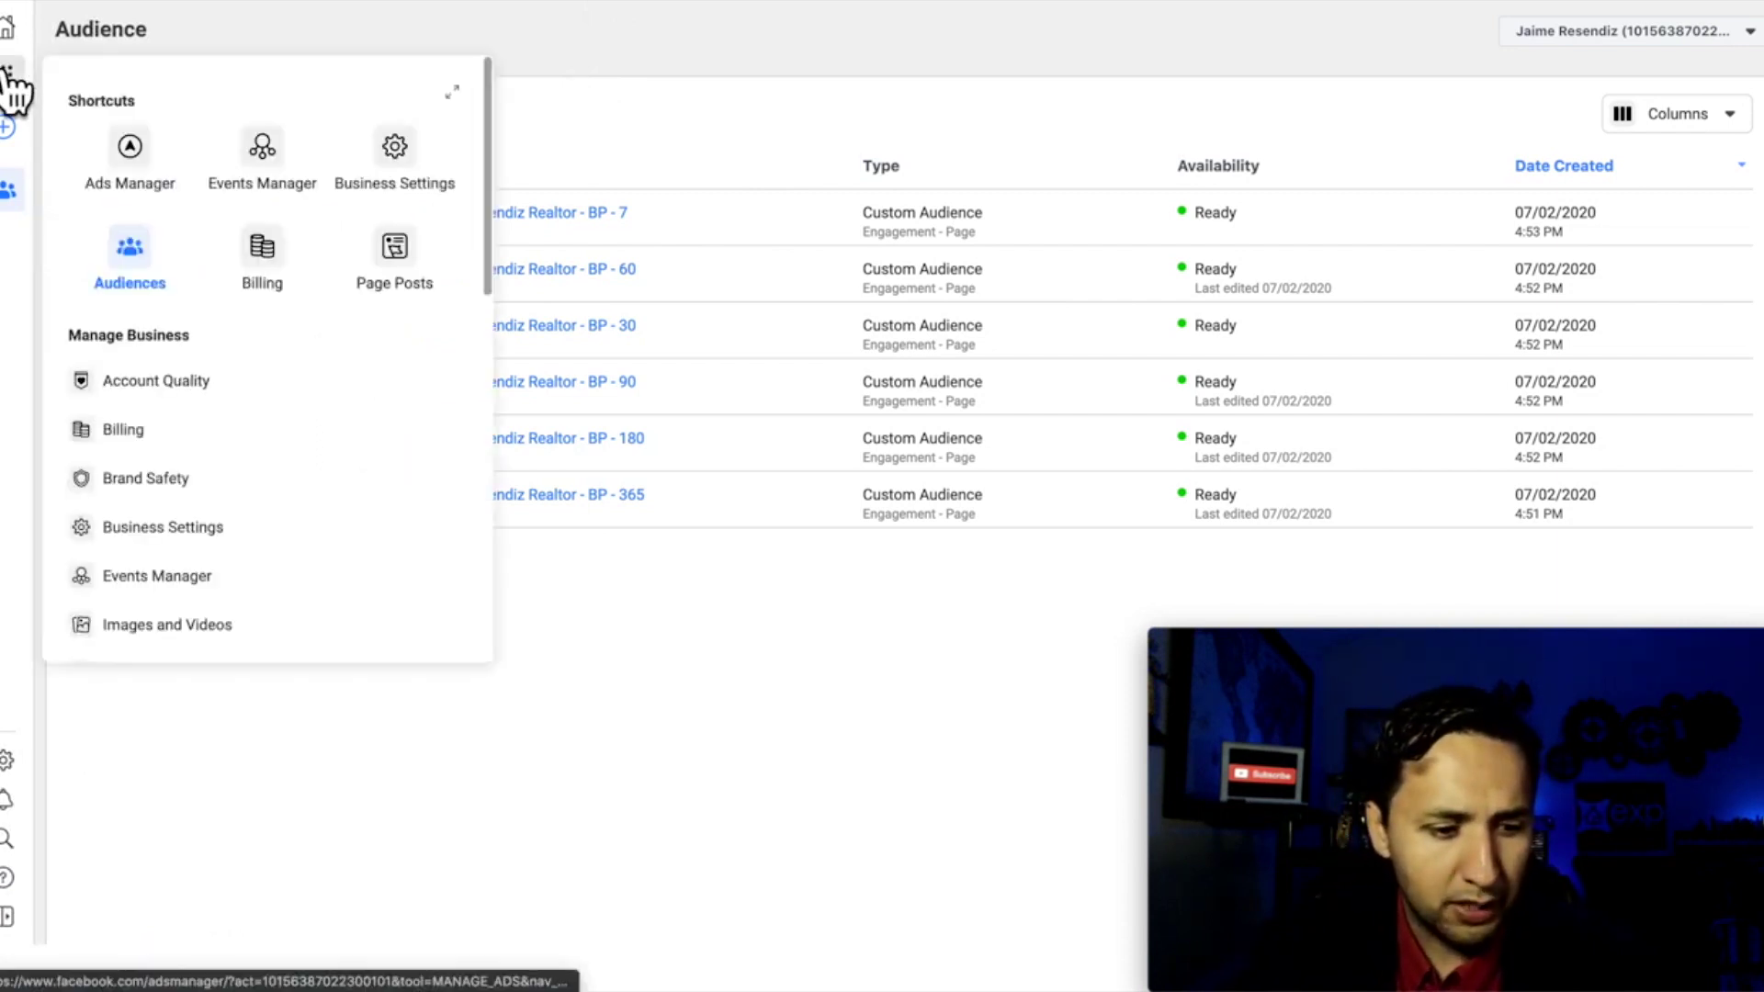
click(129, 152)
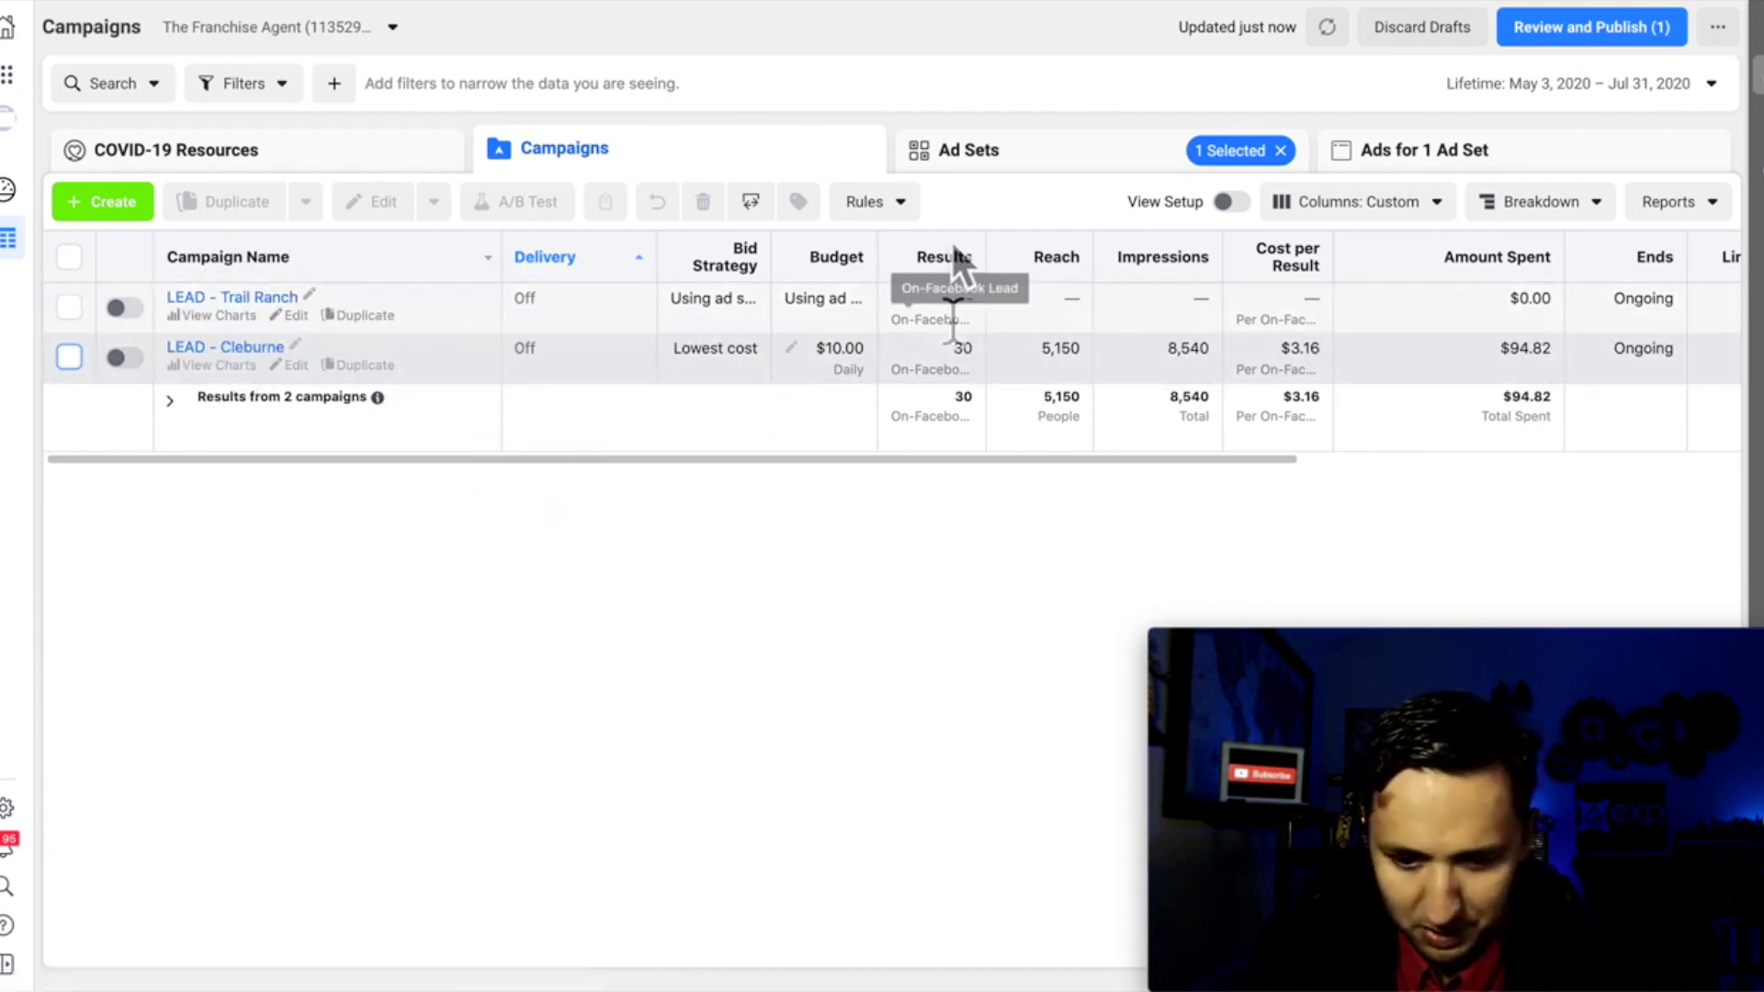
click(221, 350)
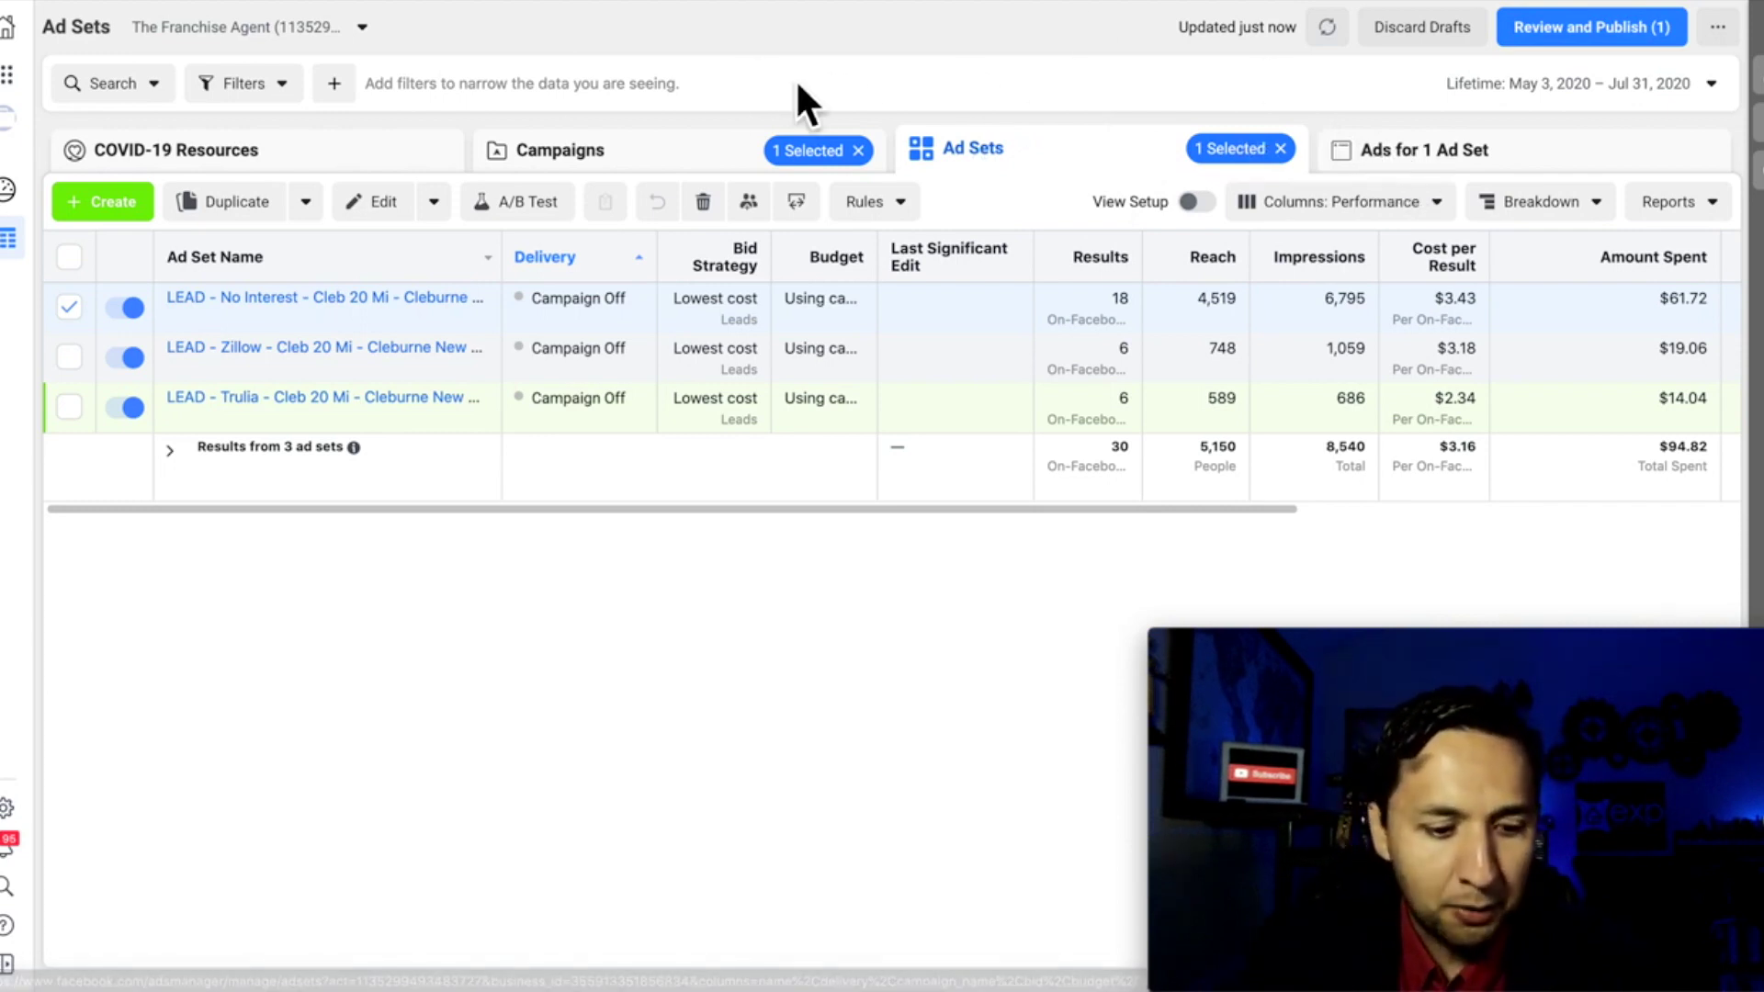
mouse_move(295, 317)
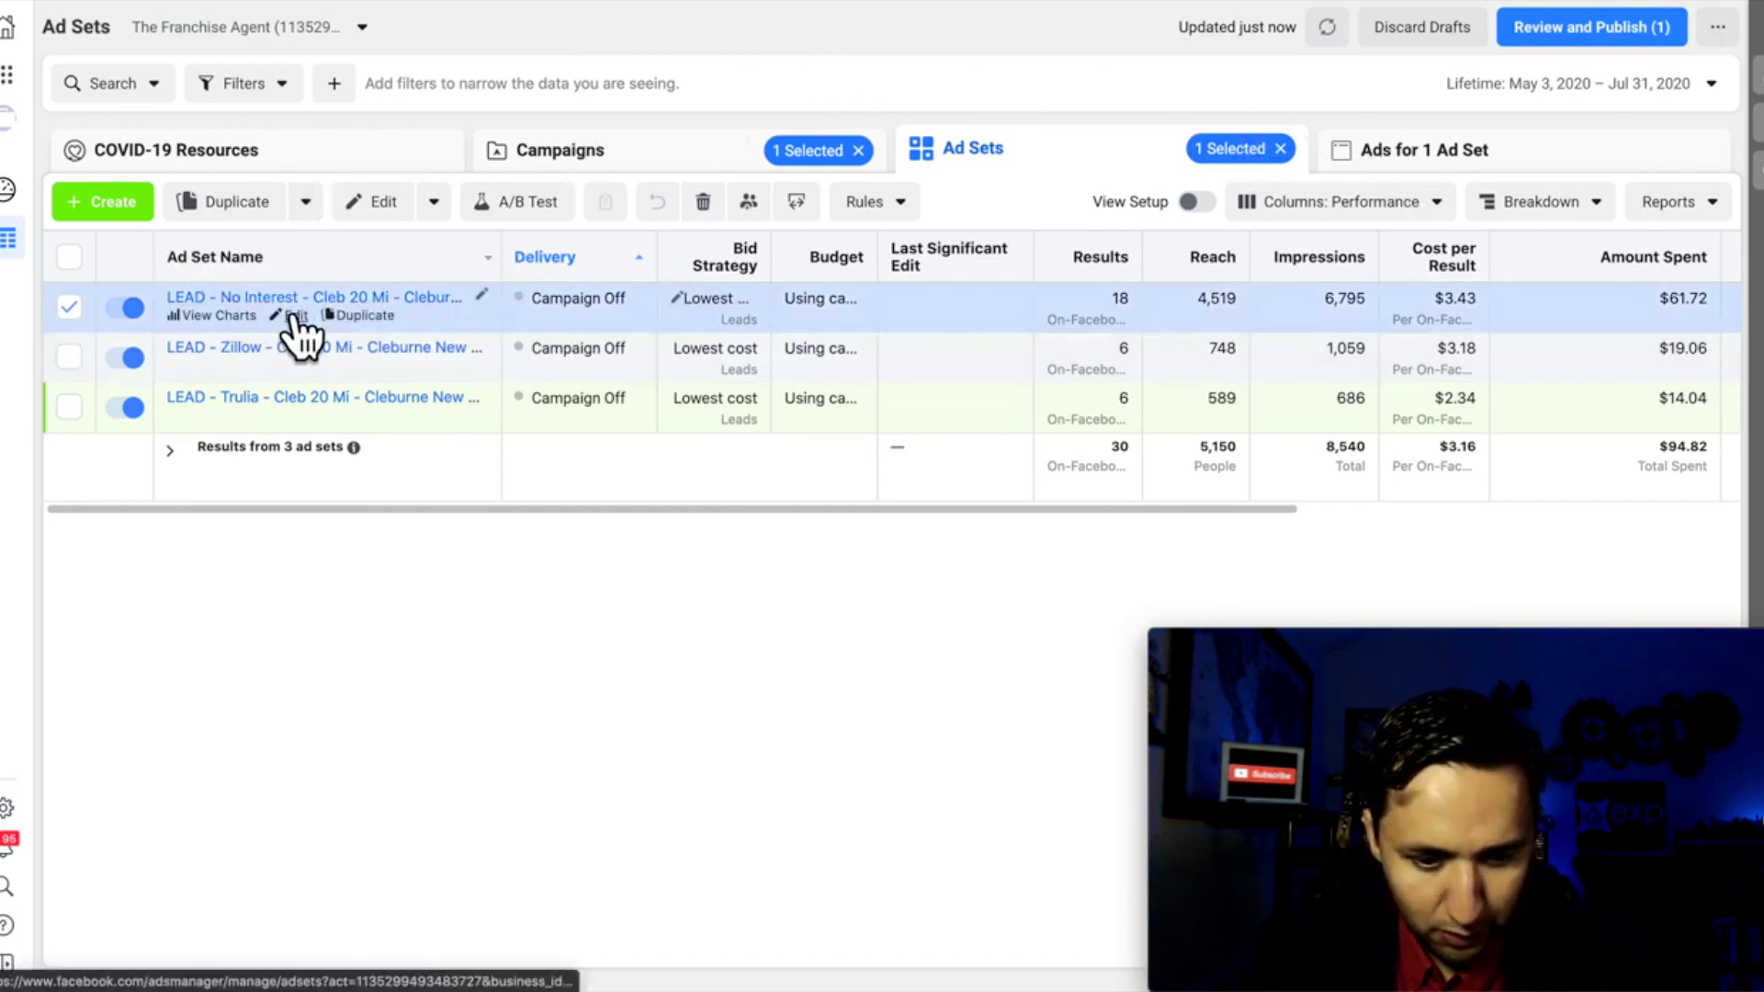
Edit the LEAD - No Interest ad set and scroll down to its Audience section
click(294, 316)
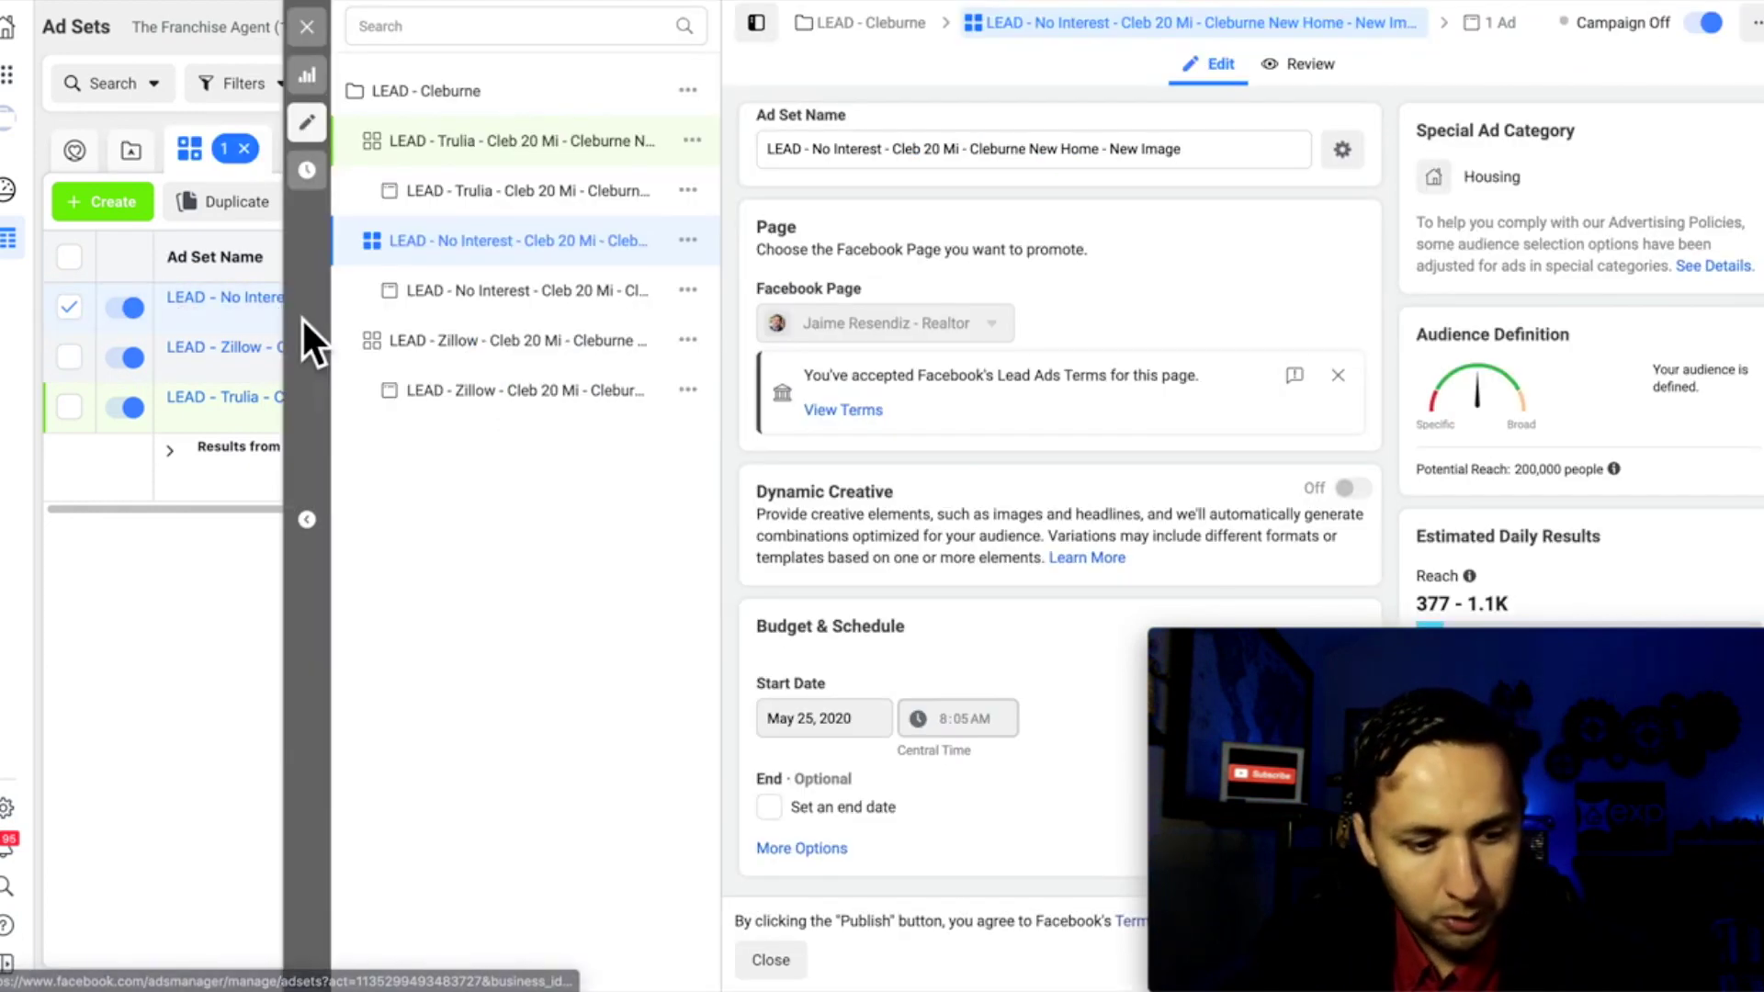
scroll(896, 283, down, 8)
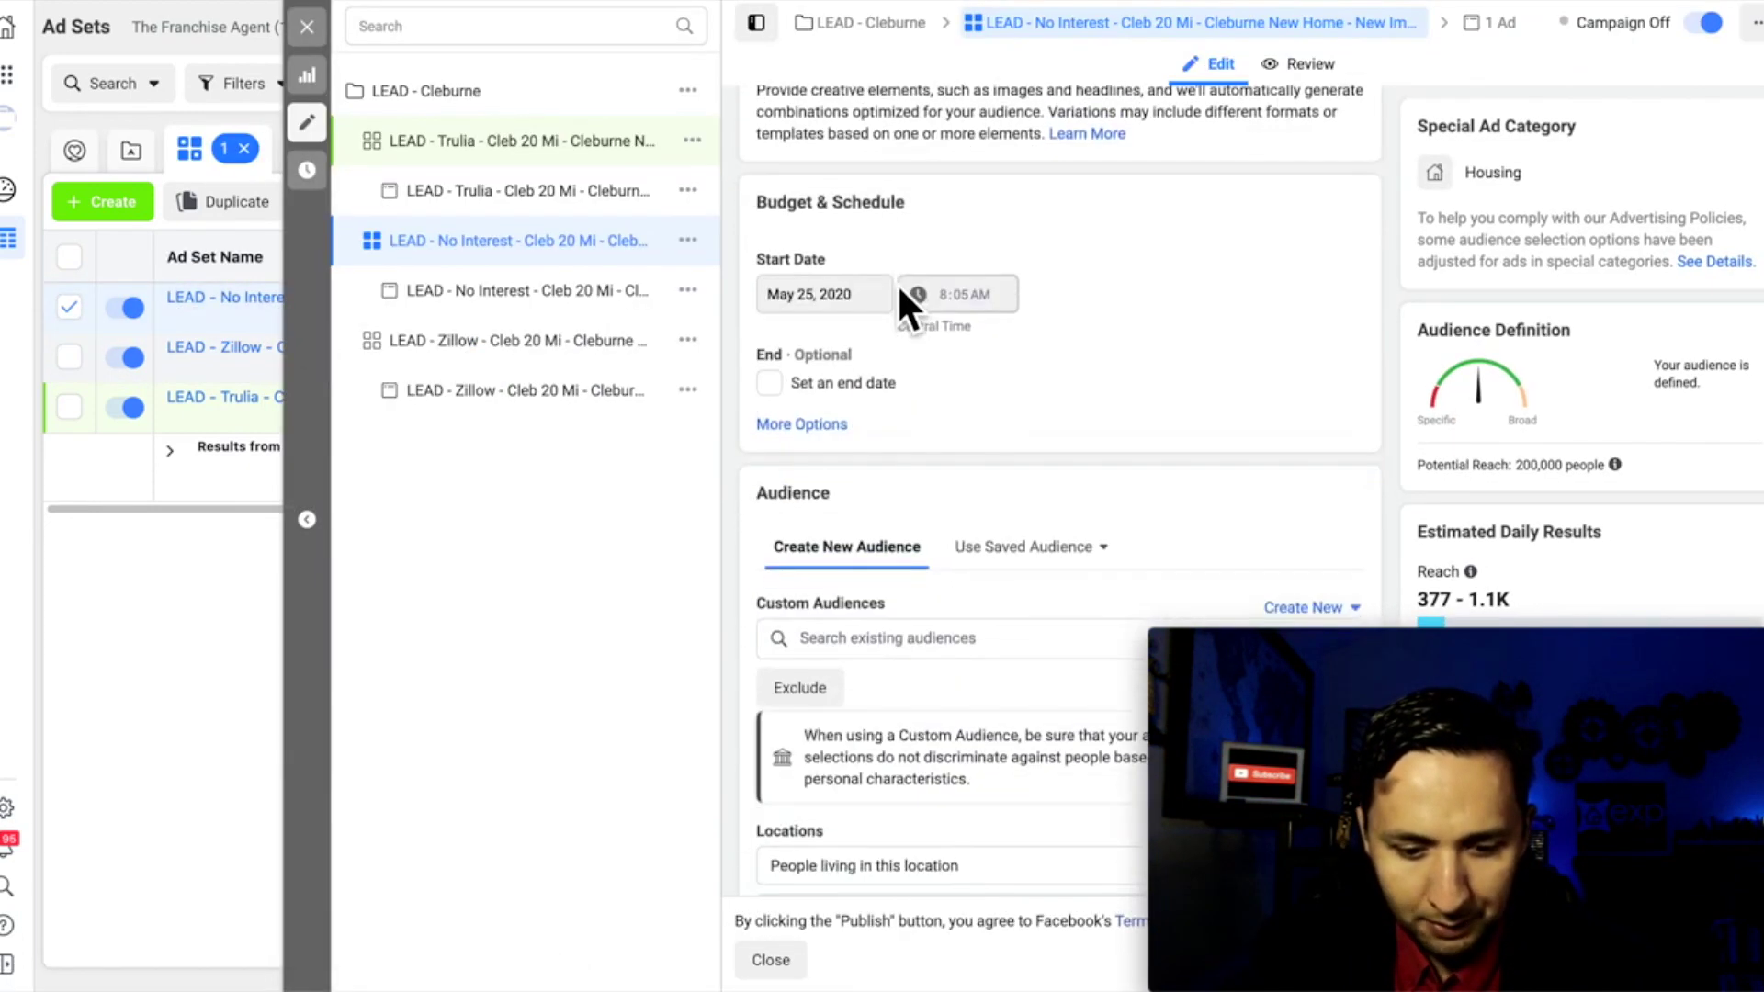
scroll(897, 283, down, 1)
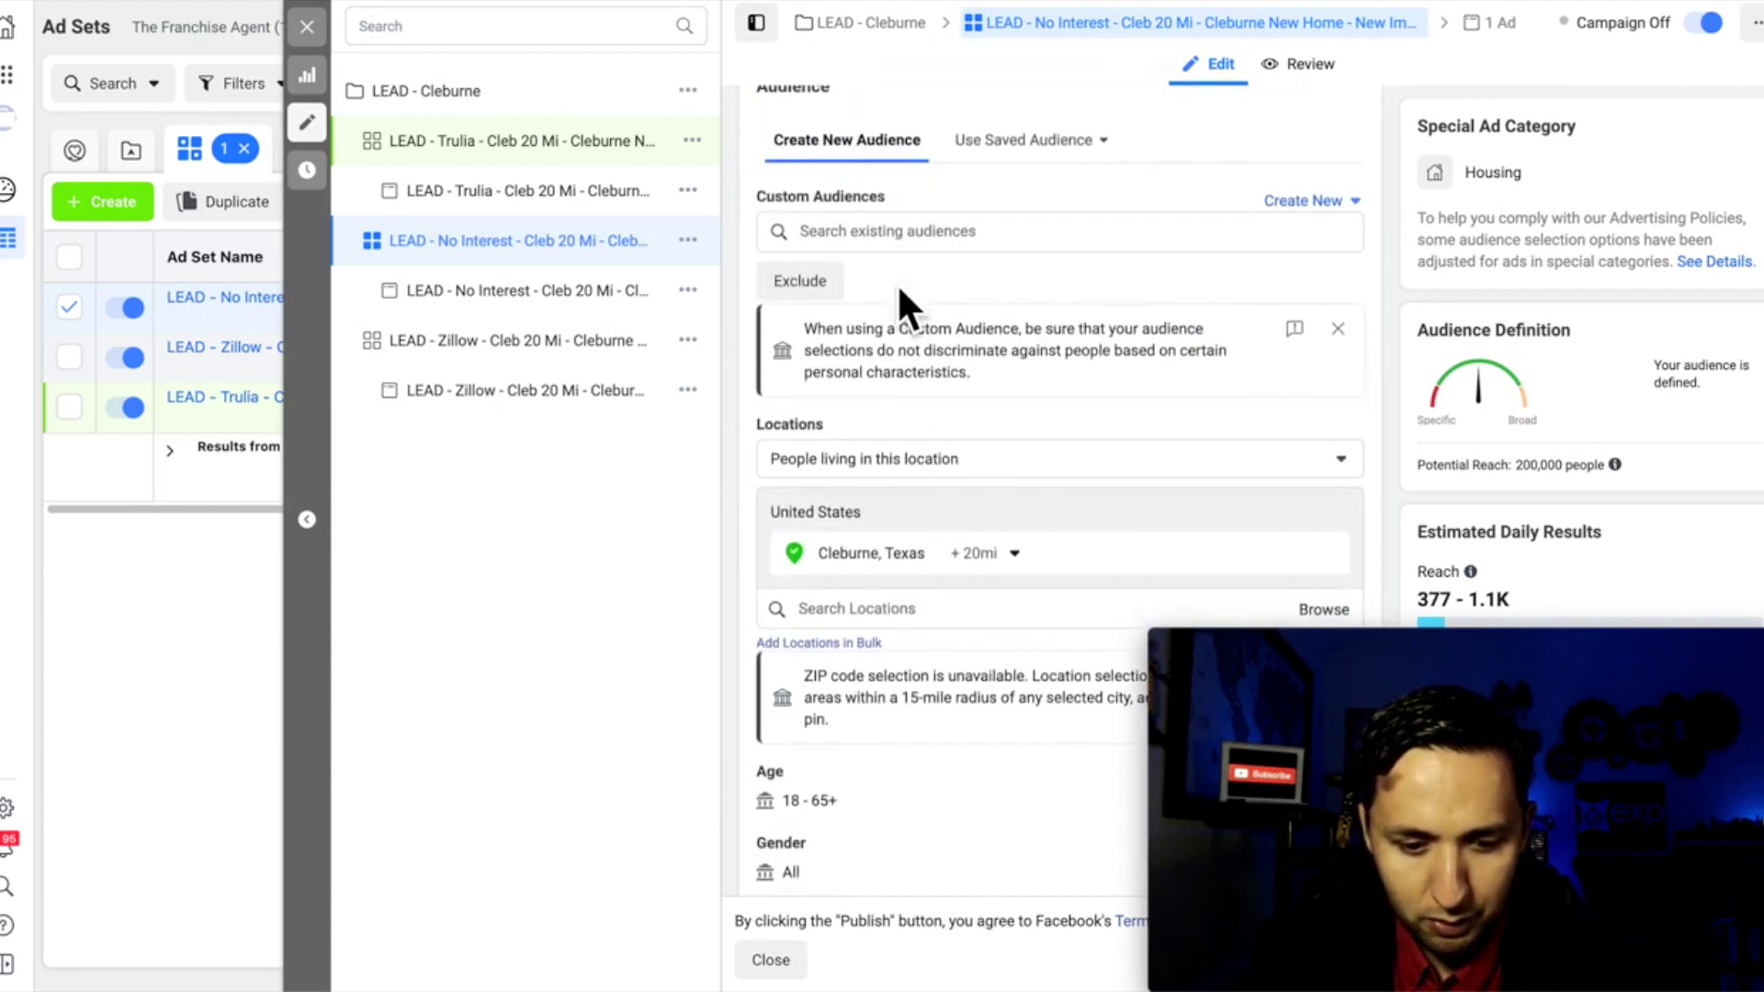
Pick BP - 14 Engagement - Page from the Custom Audiences dropdown of the No Interest ad set
click(871, 235)
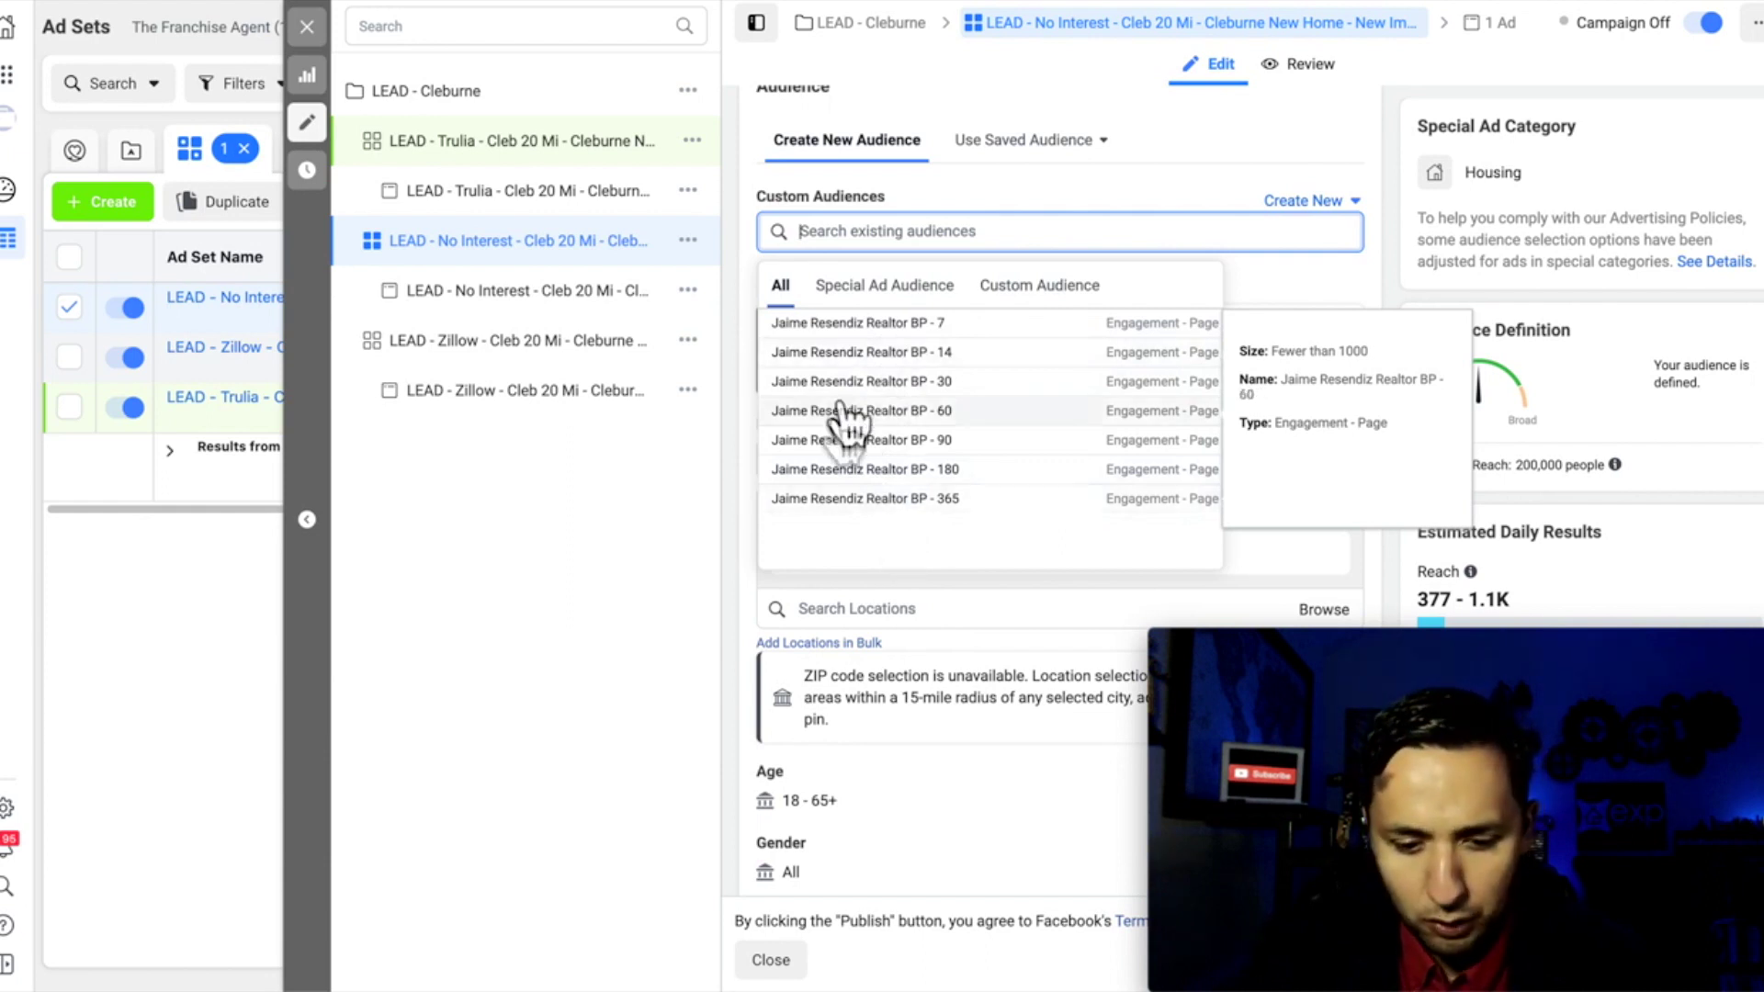
click(900, 358)
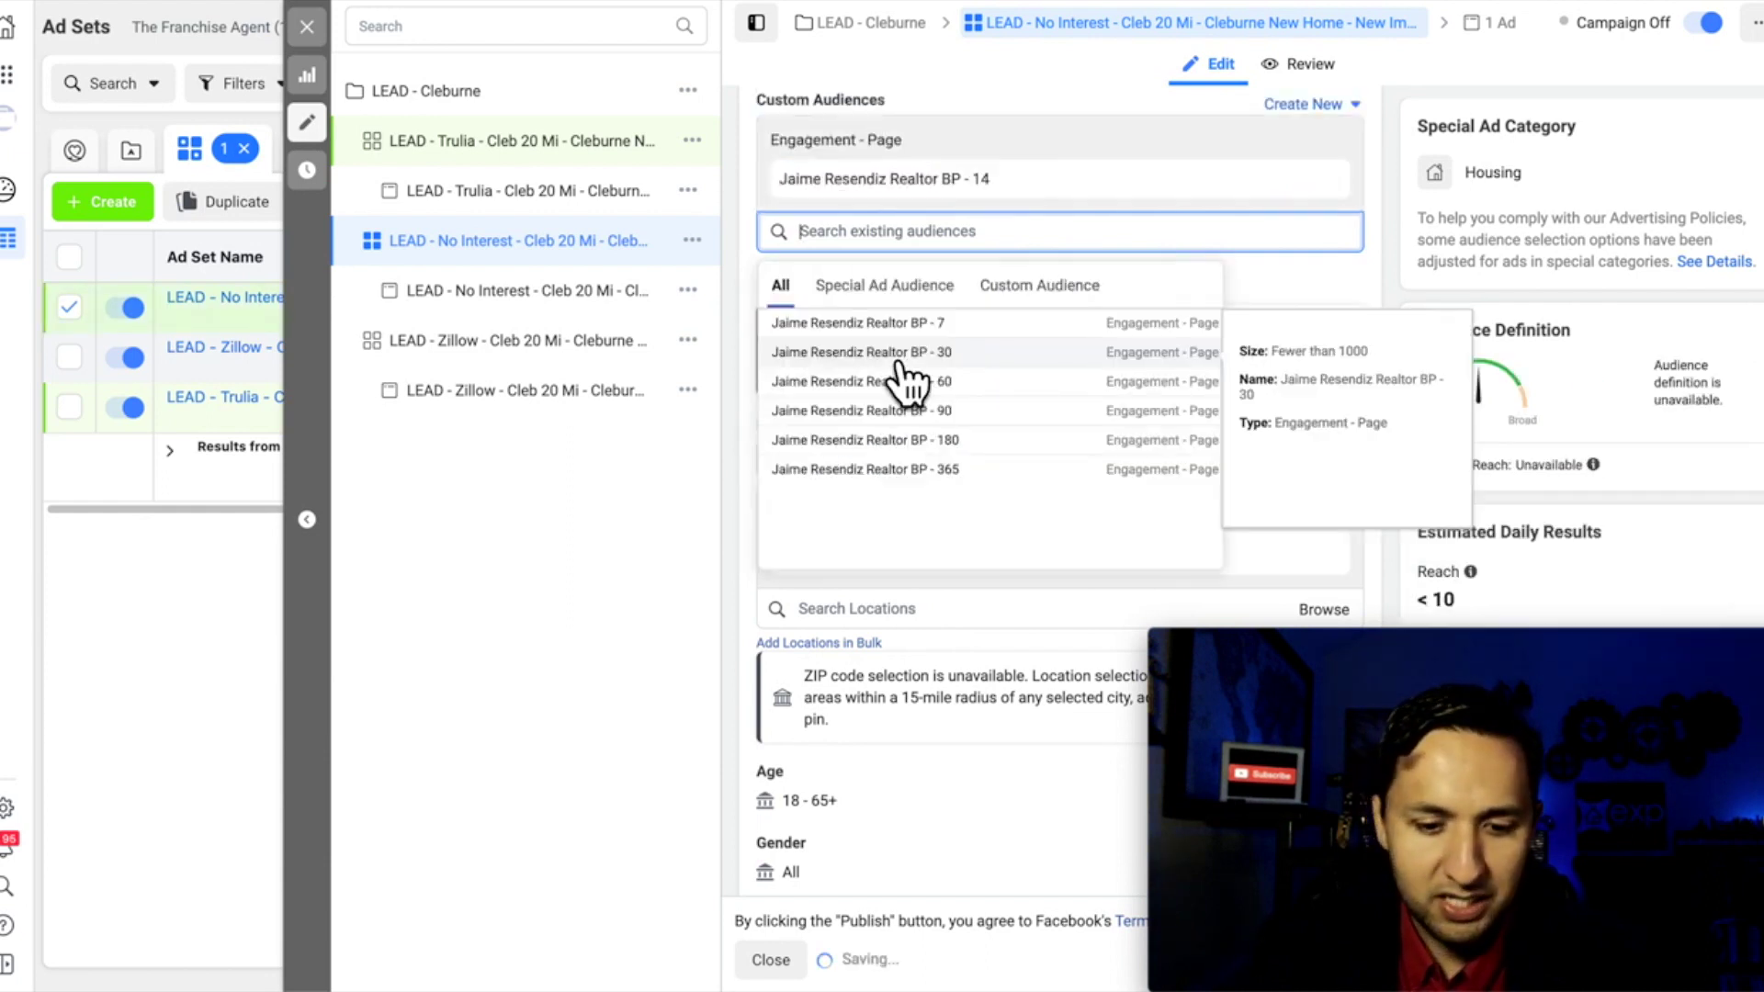
Dismiss the audience dropdown and scroll past Detailed Targeting and Connections to Placements
click(749, 231)
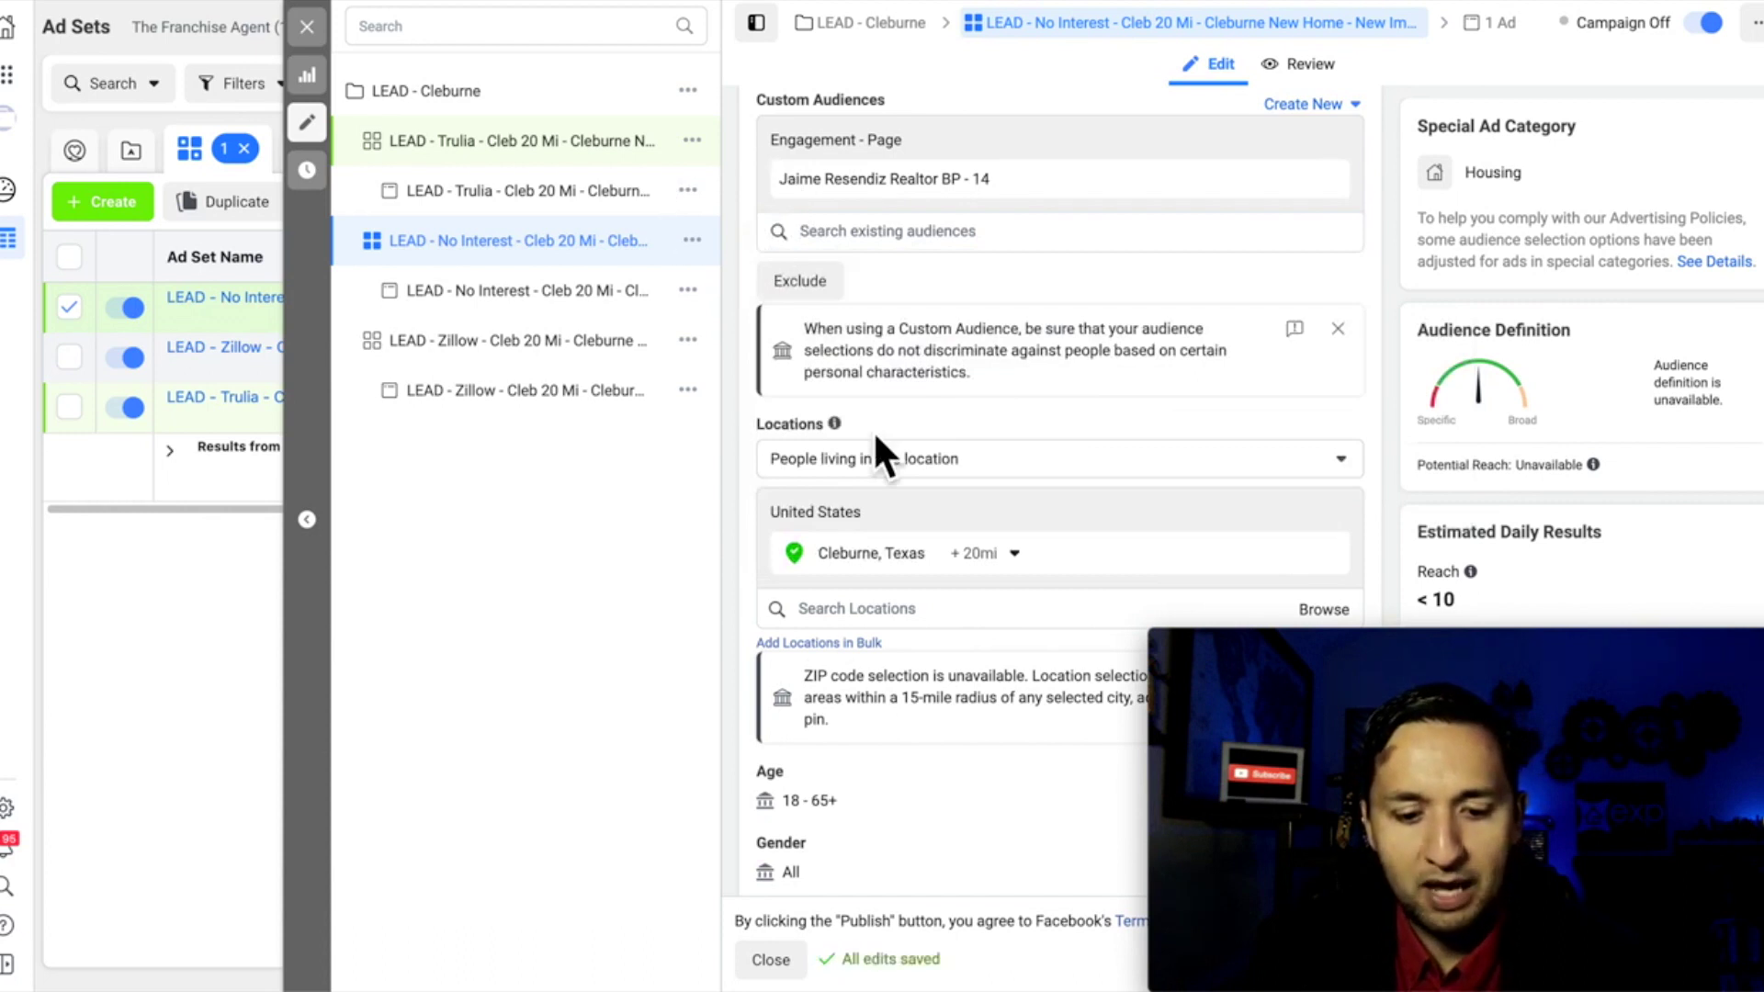
scroll(876, 438, down, 3)
scroll(873, 423, down, 1)
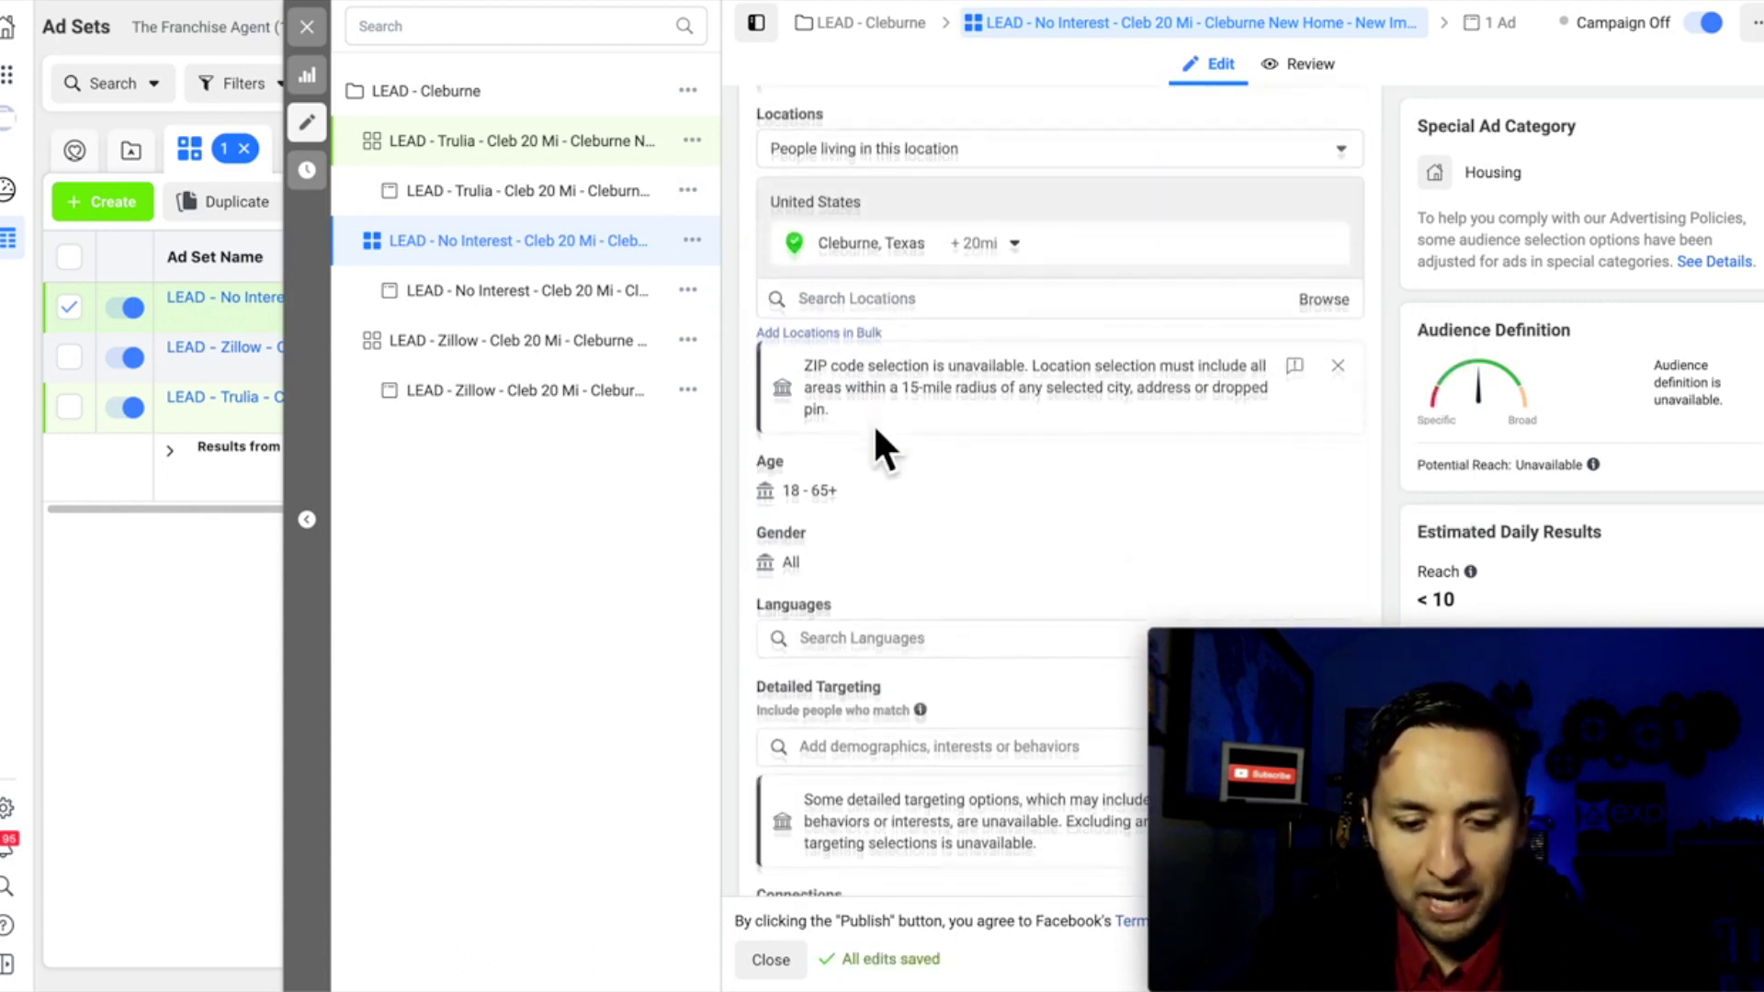
scroll(911, 396, down, 5)
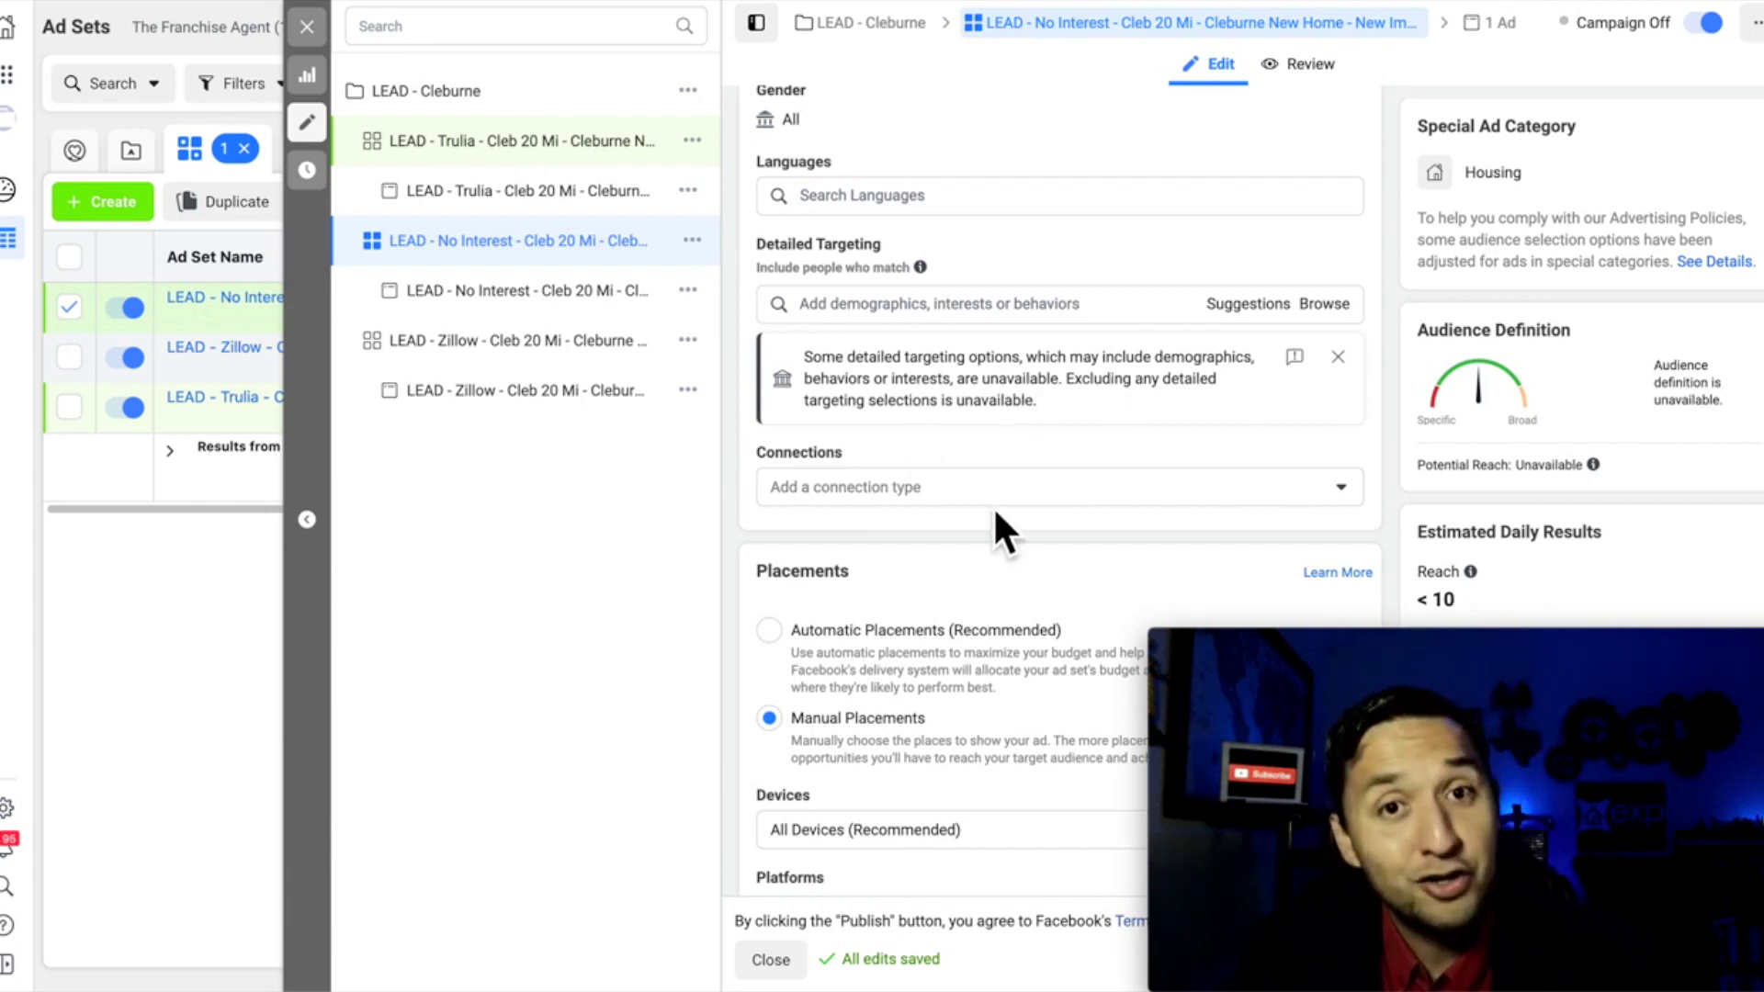
scroll(993, 515, down, 3)
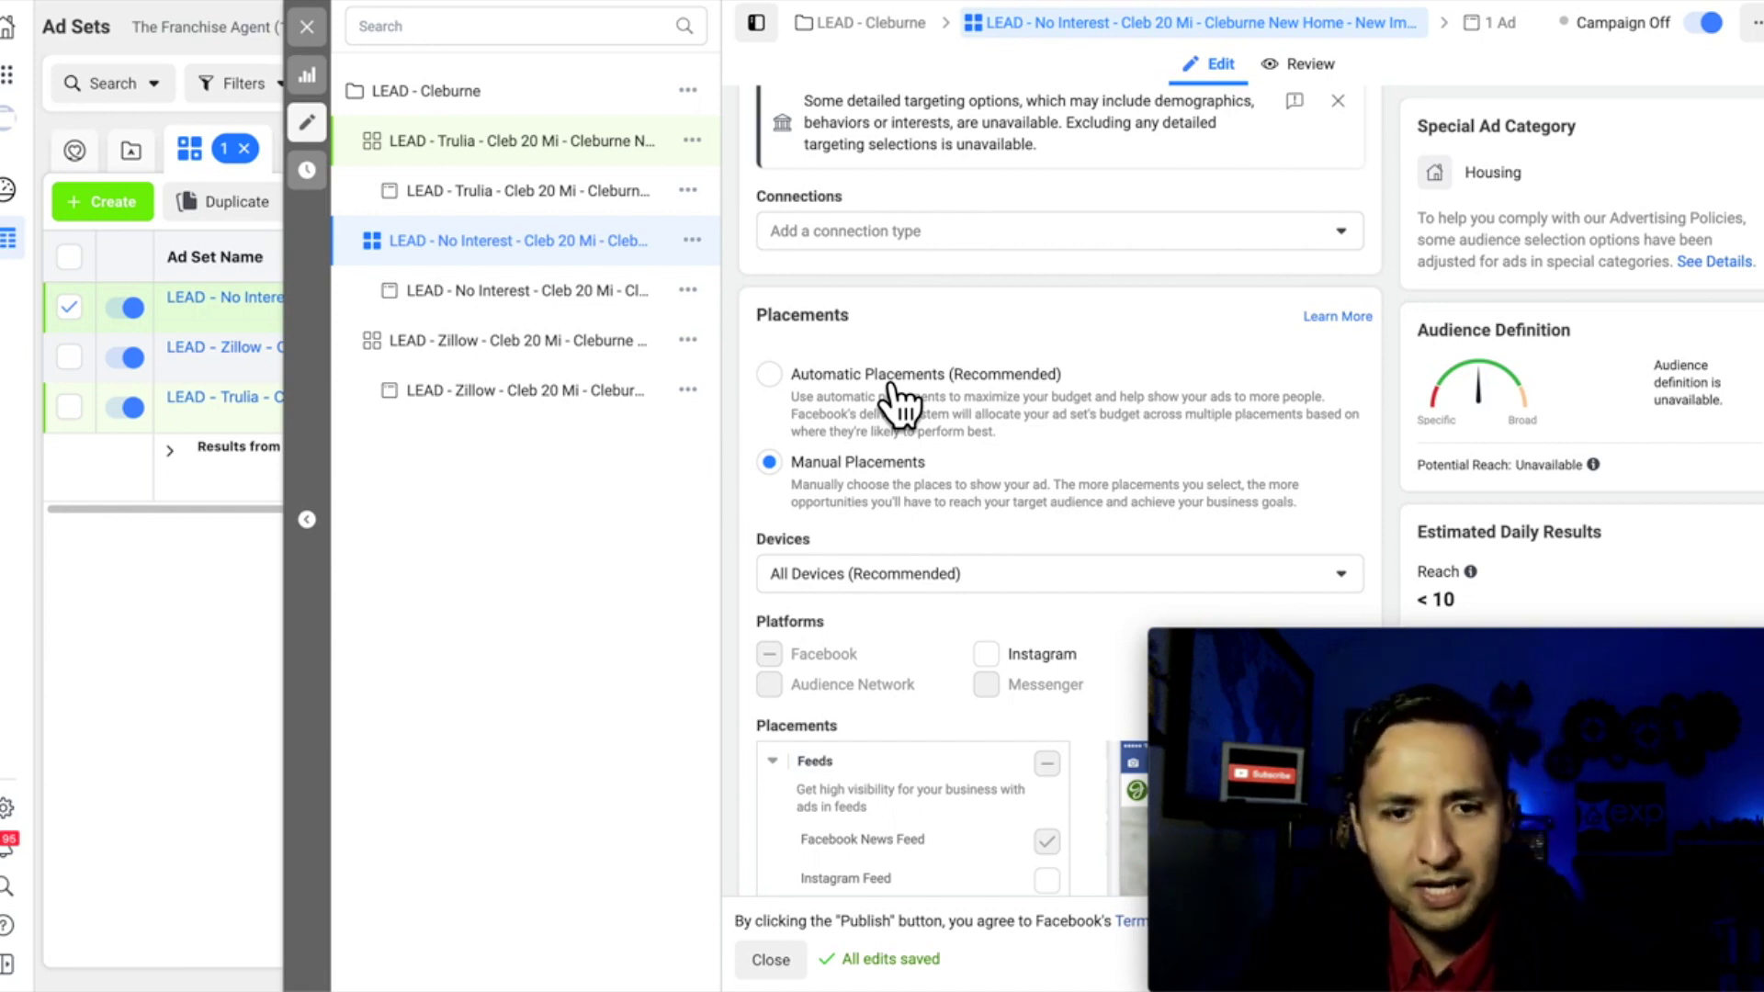
Scroll up and down through the ad set editor to review its placement and audience settings
scroll(924, 560, down, 1)
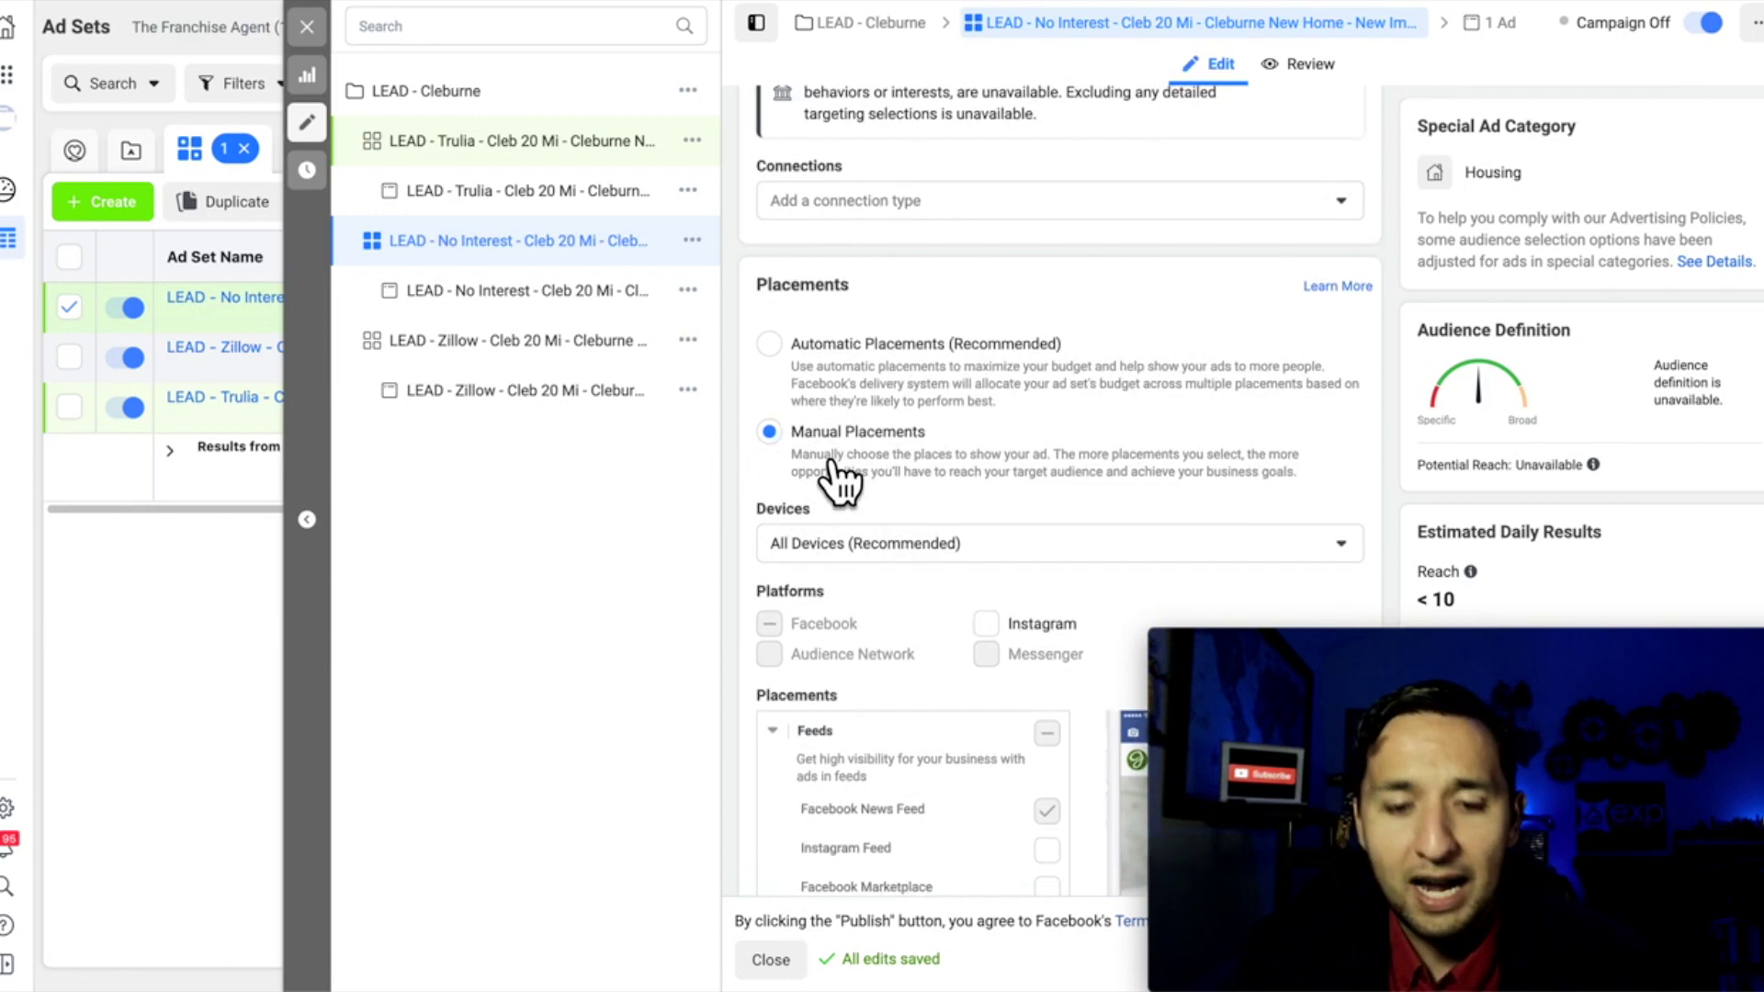
scroll(831, 473, down, 2)
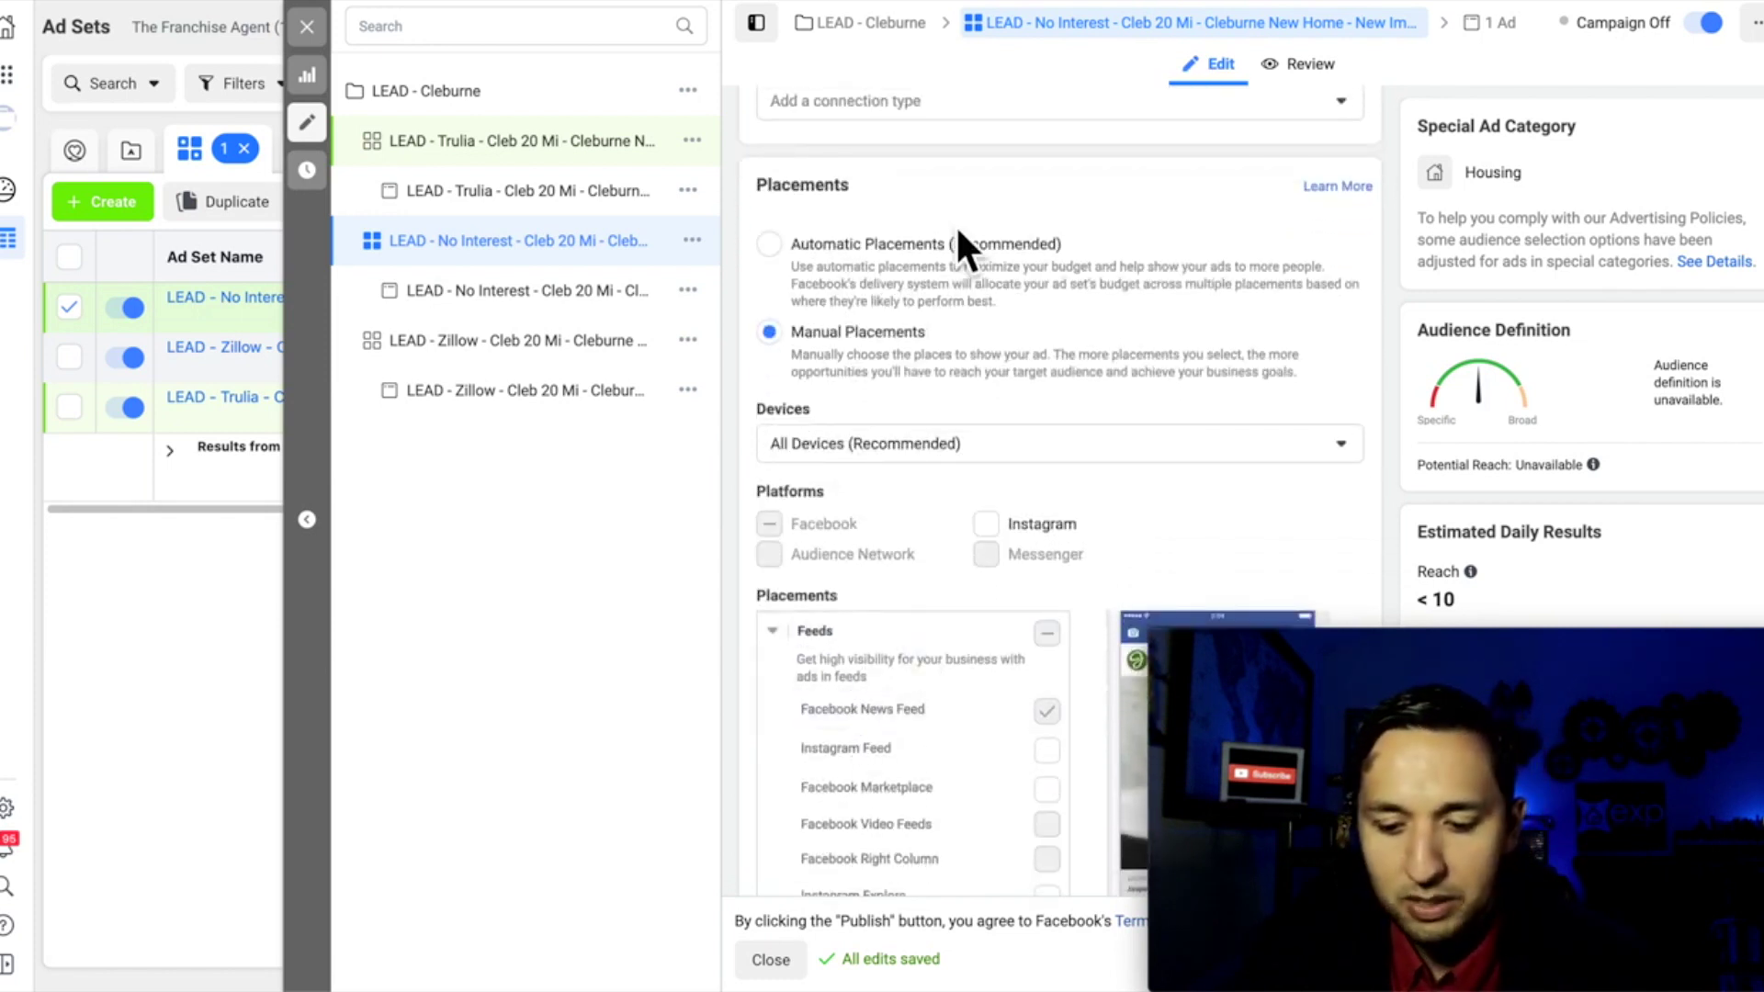
scroll(985, 377, up, 2)
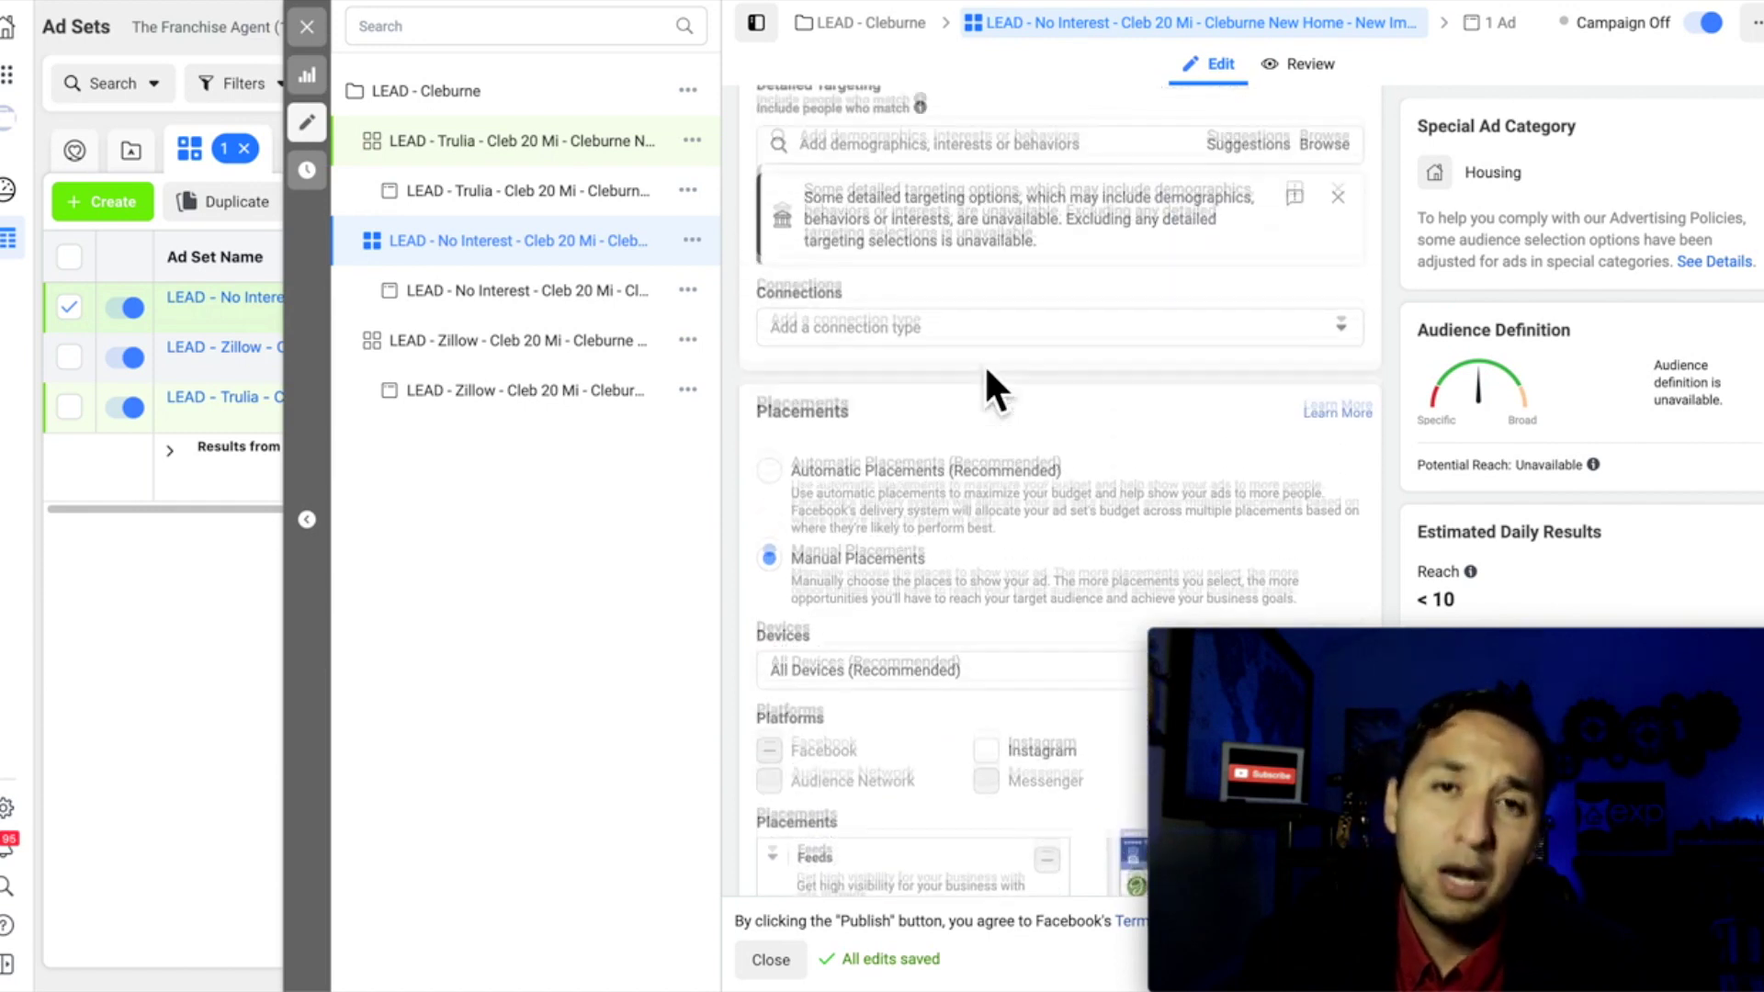
scroll(984, 362, up, 8)
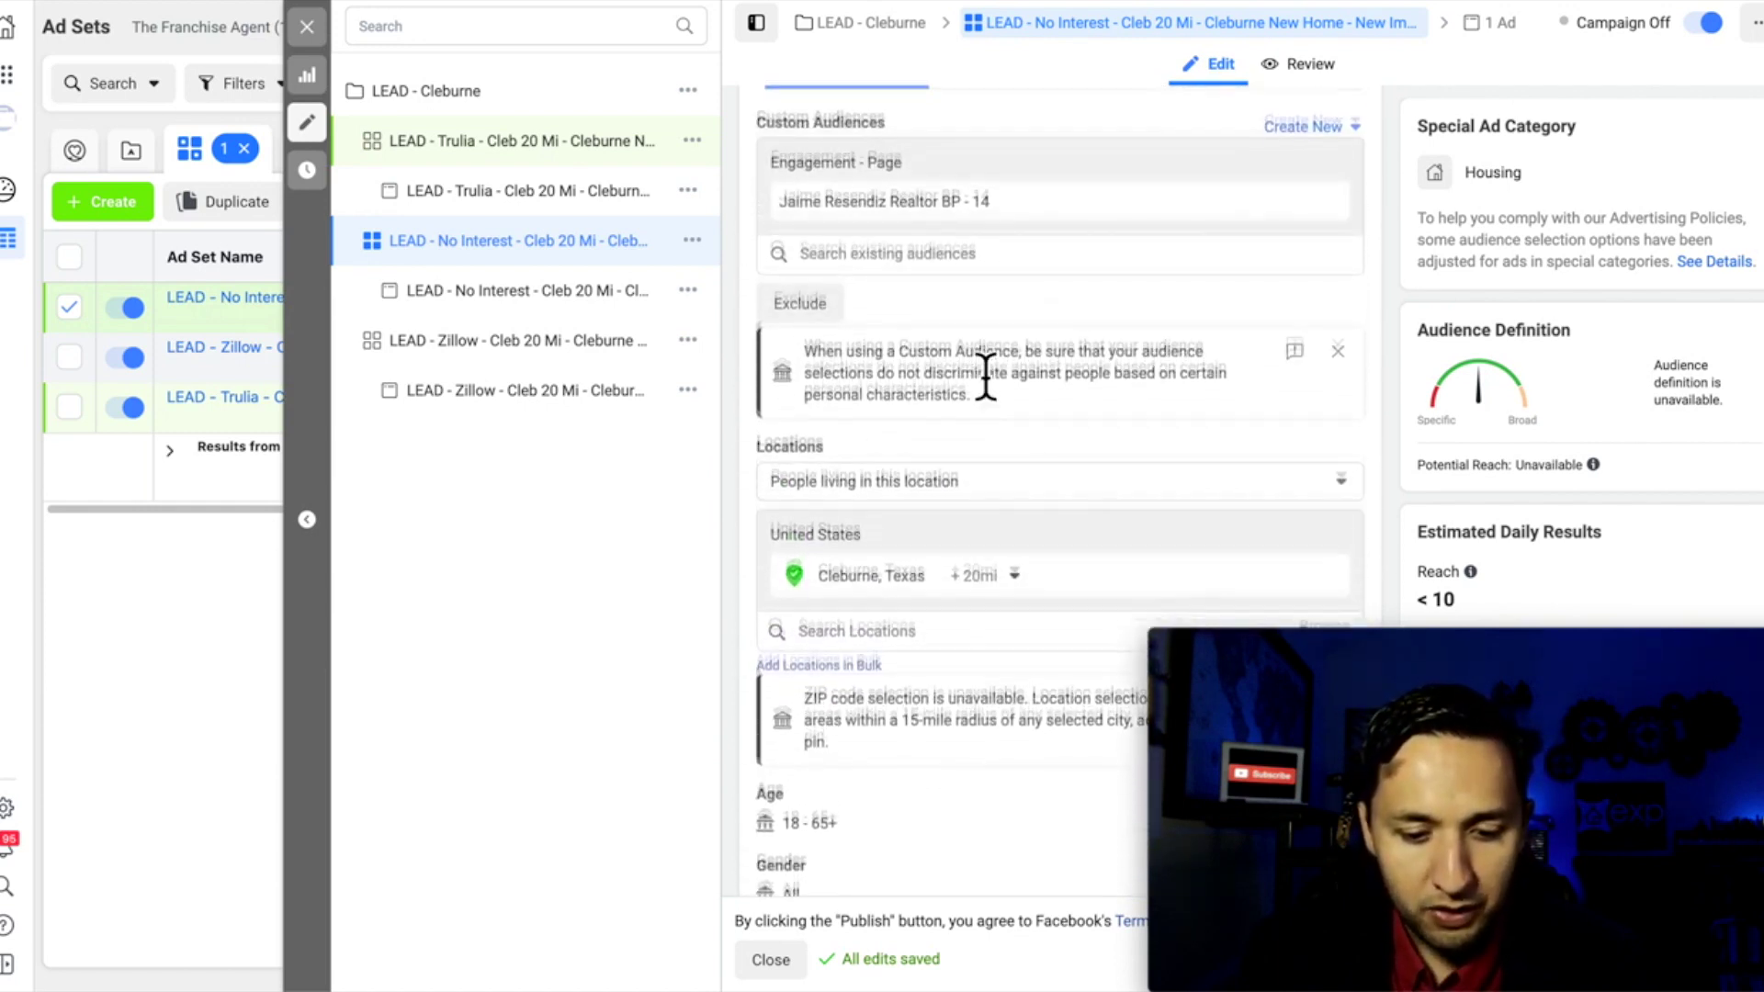
scroll(984, 364, up, 2)
scroll(1213, 355, down, 10)
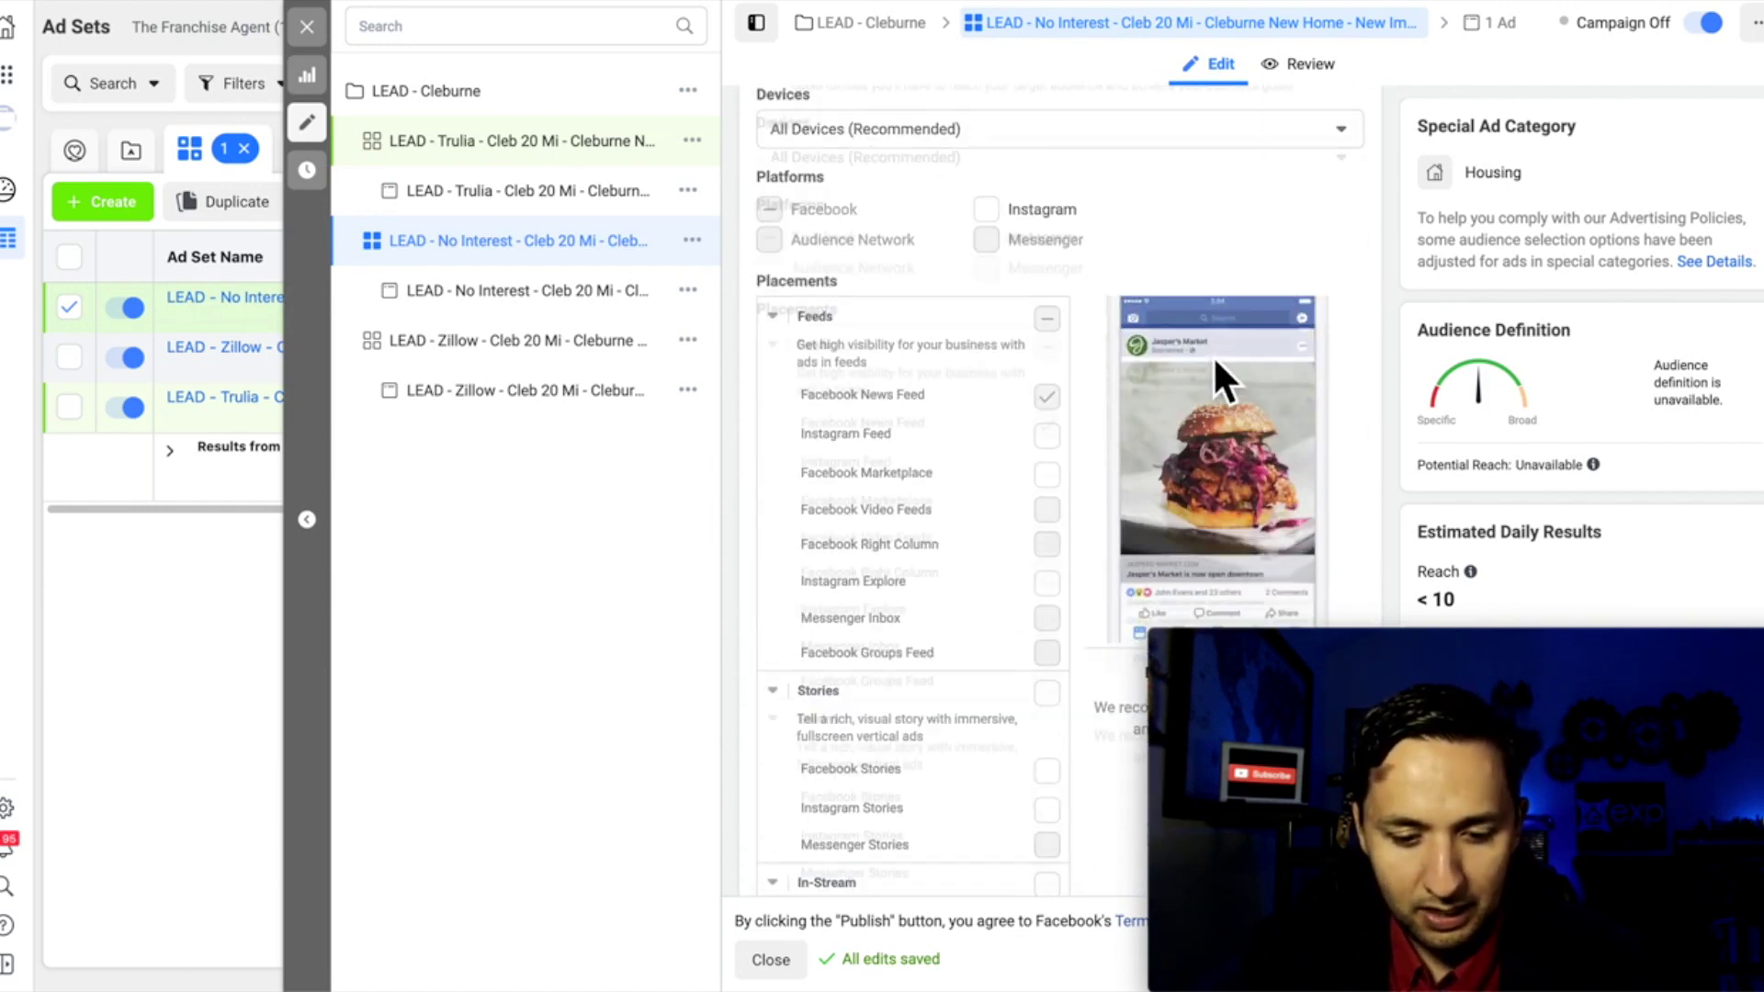
scroll(1036, 599, up, 3)
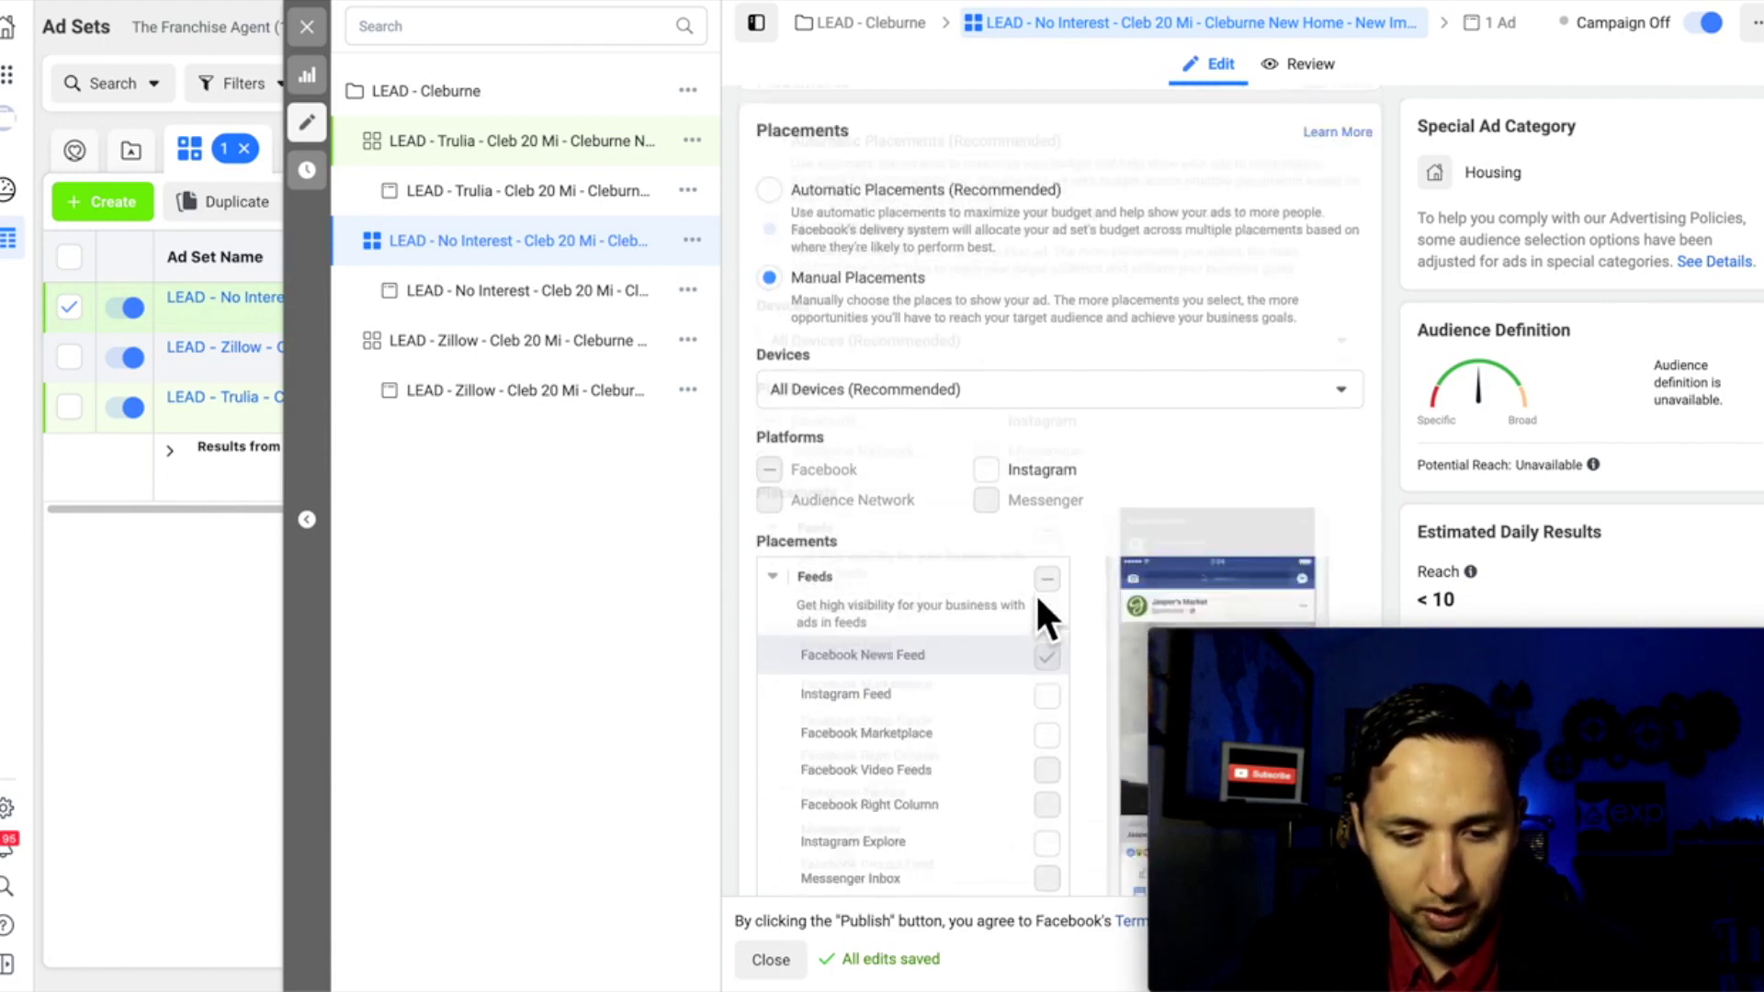
scroll(1038, 599, up, 2)
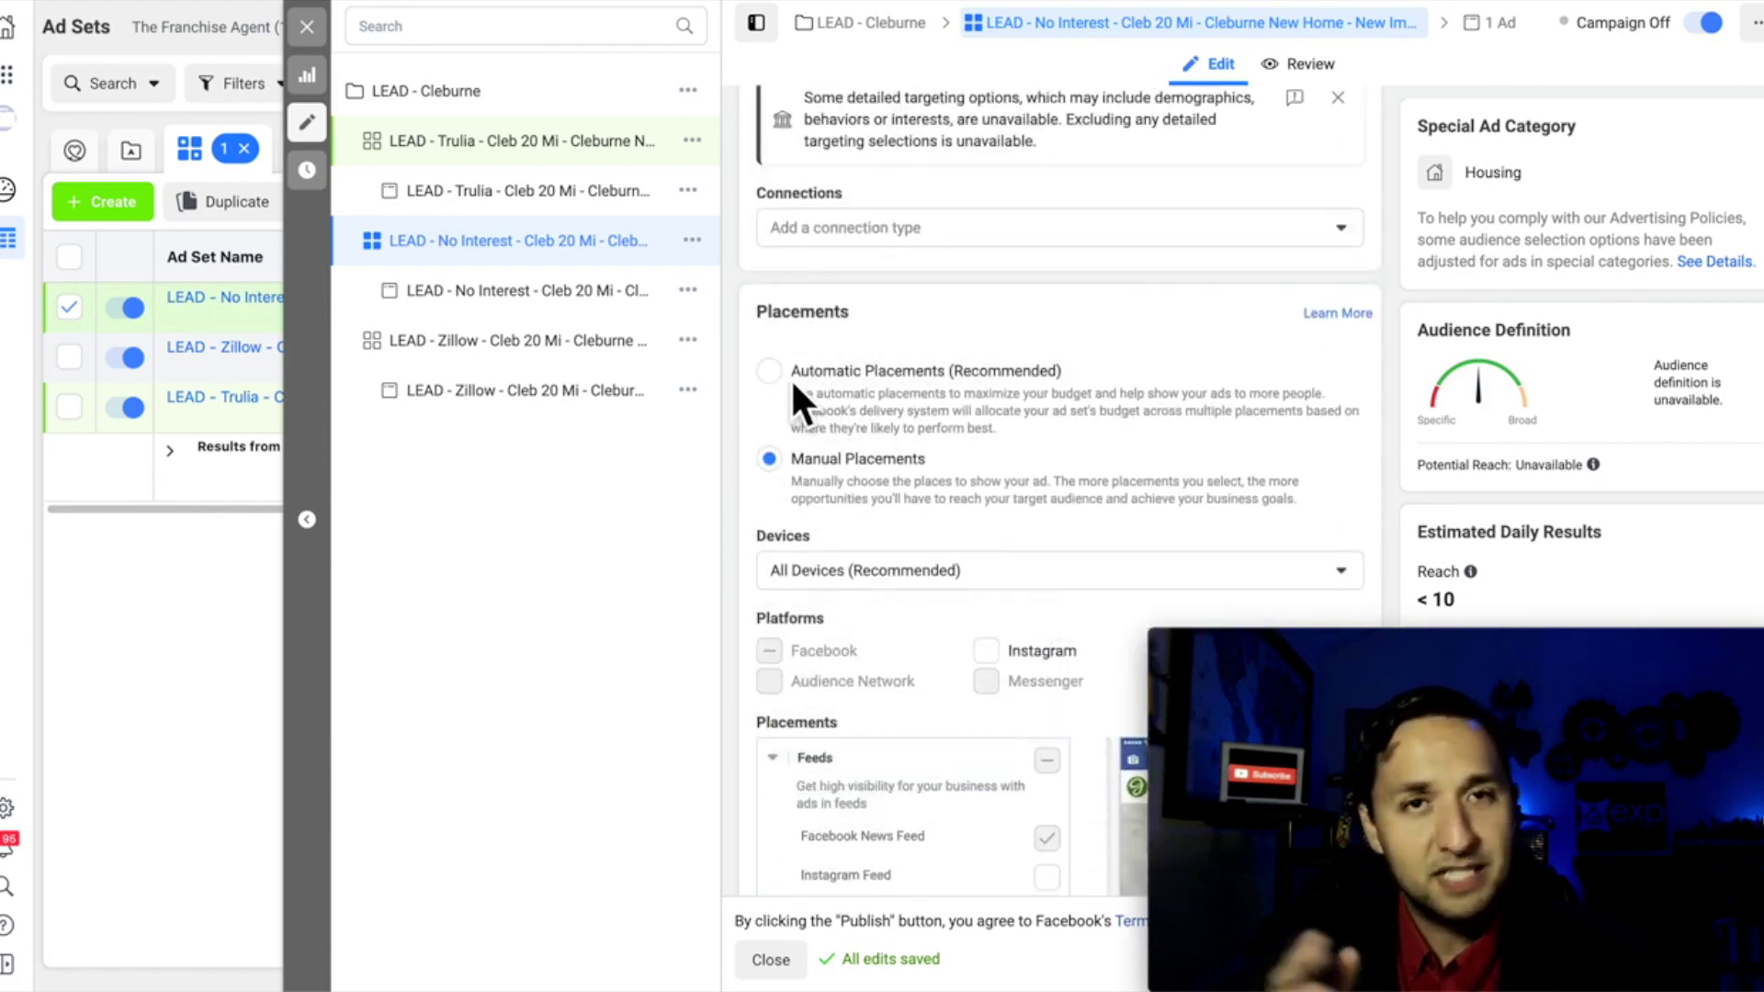
Close the ad set editor without publishing drafts and deselect the No Interest ad set
click(311, 26)
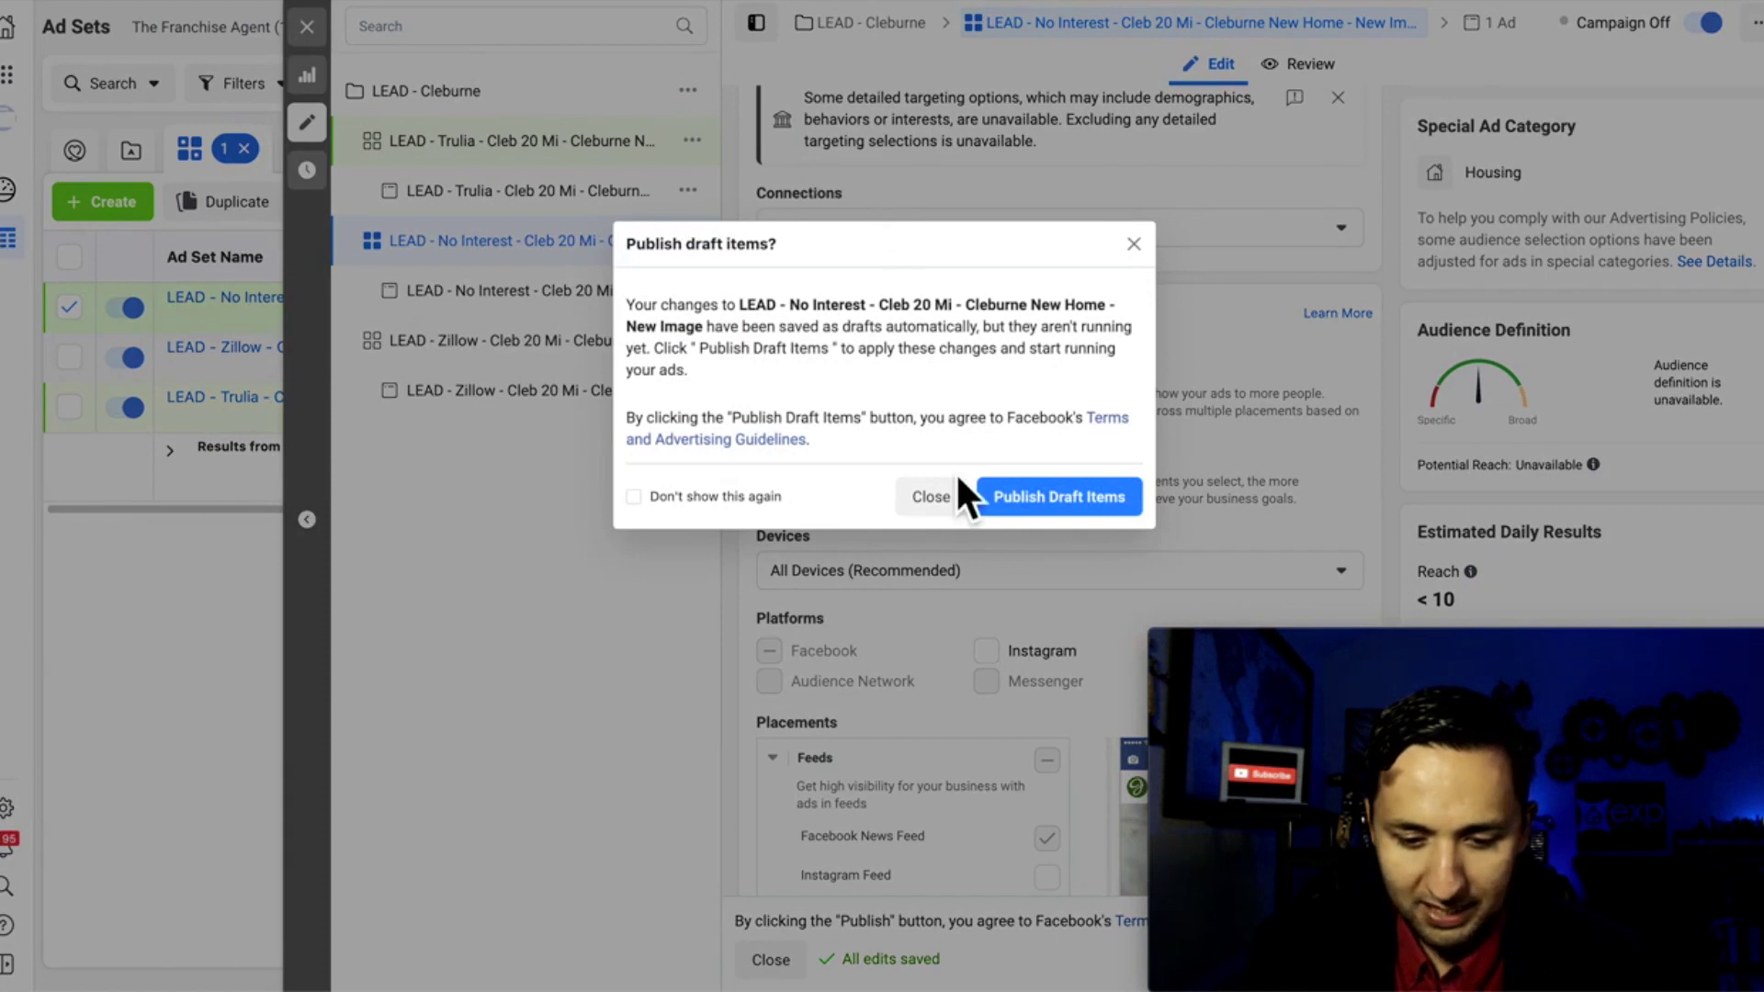
click(928, 496)
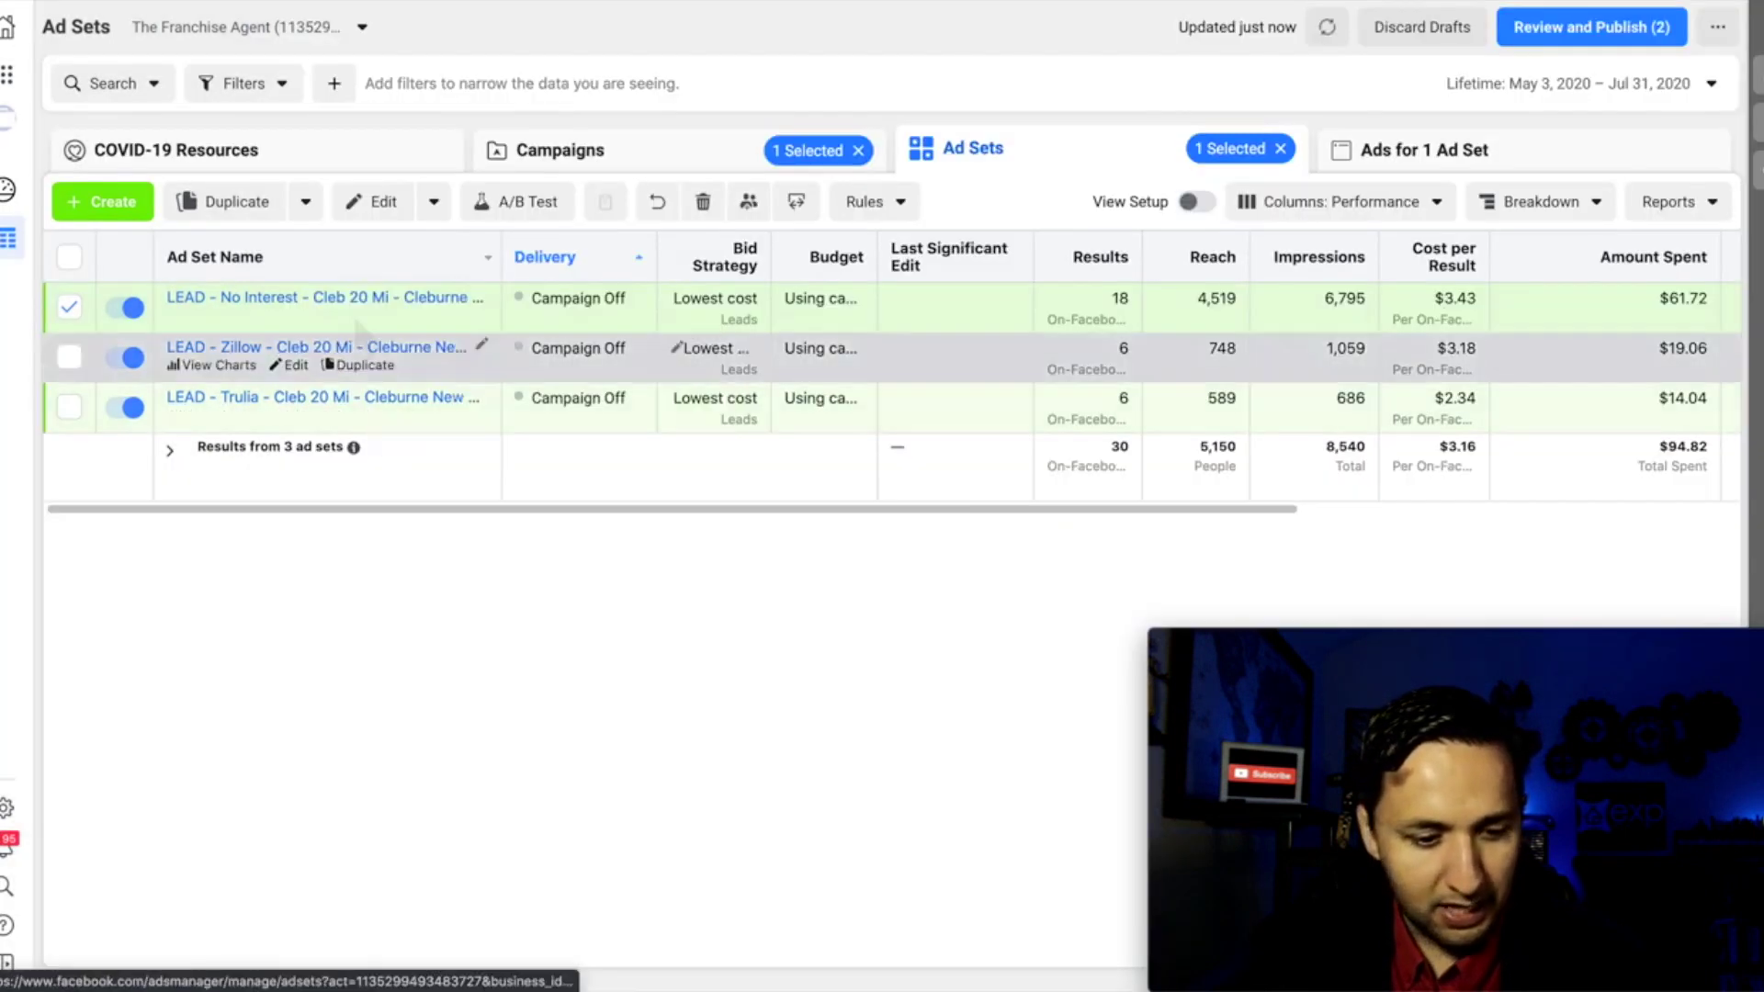
click(69, 307)
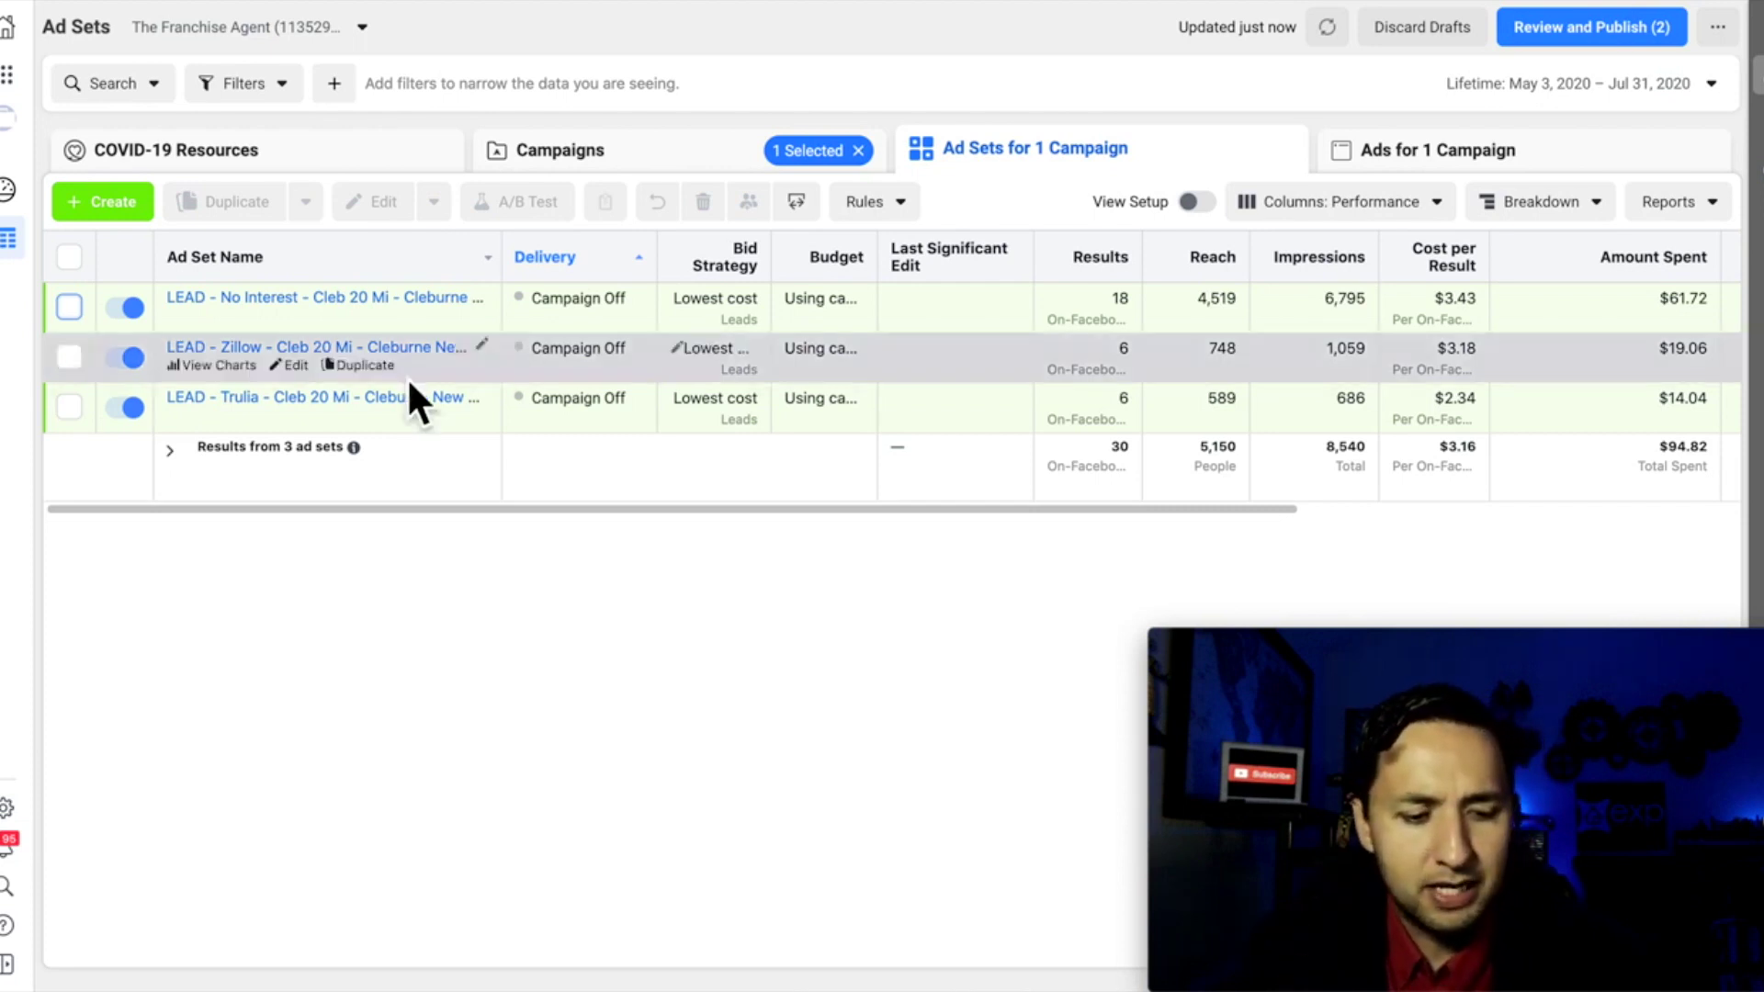
mouse_move(347, 334)
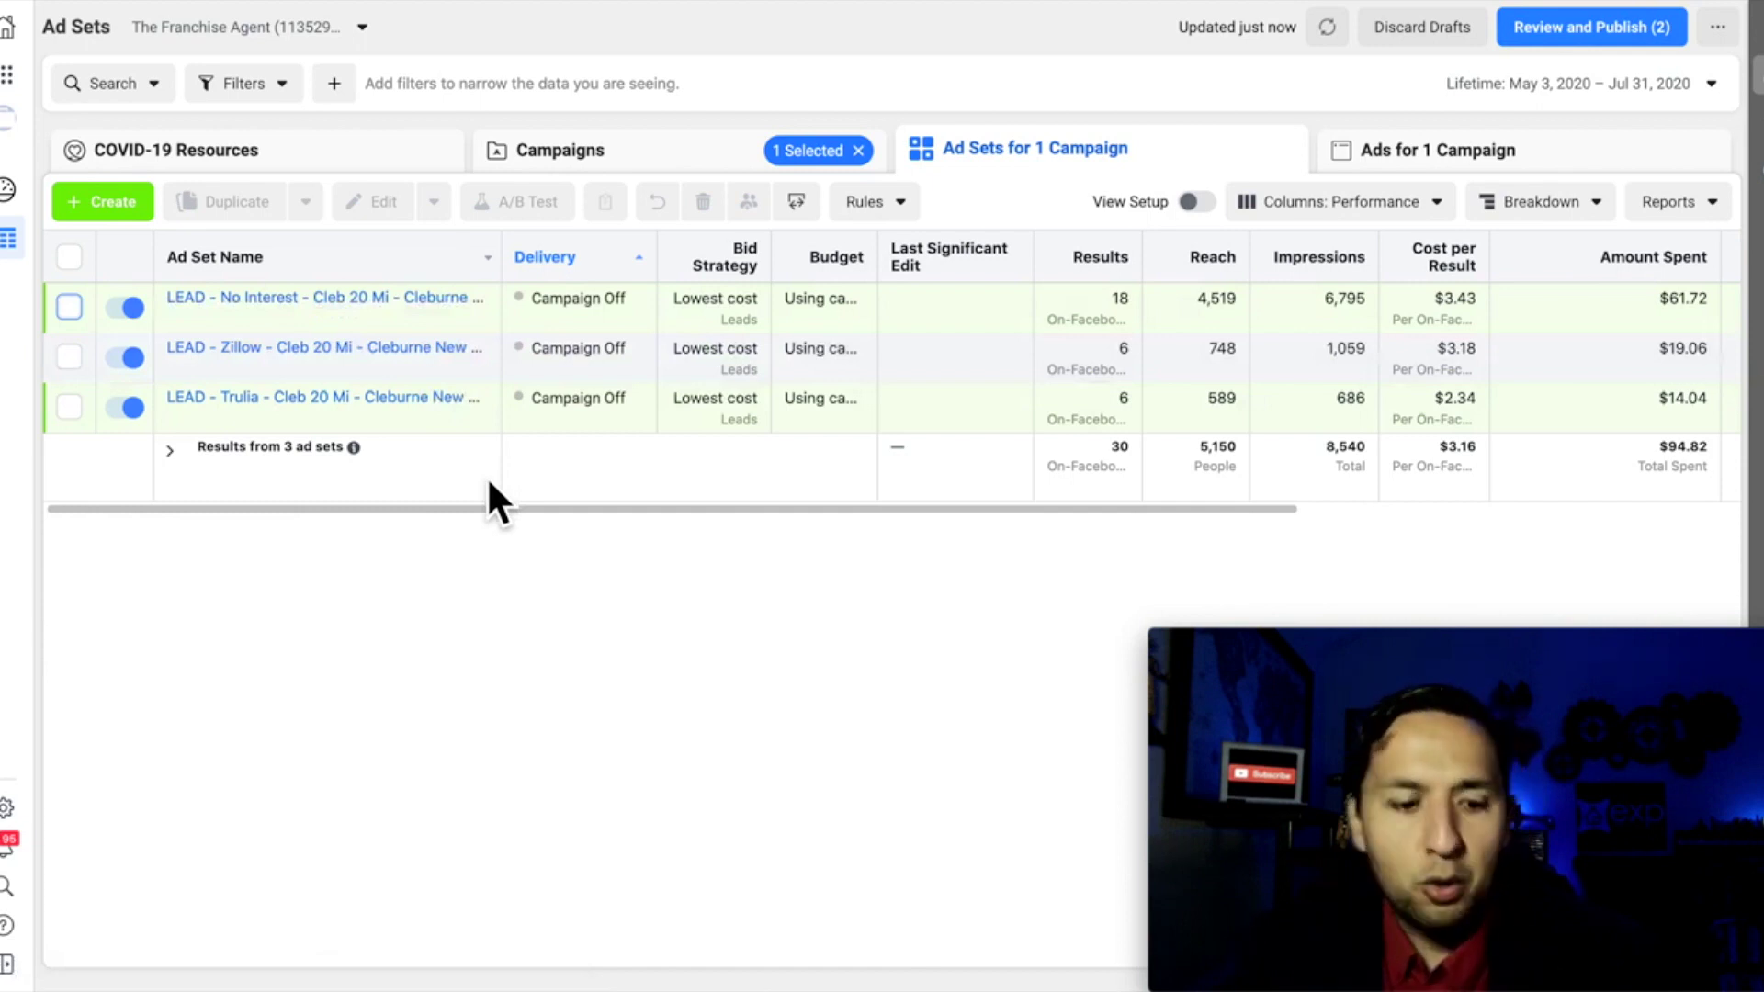
mouse_move(422, 299)
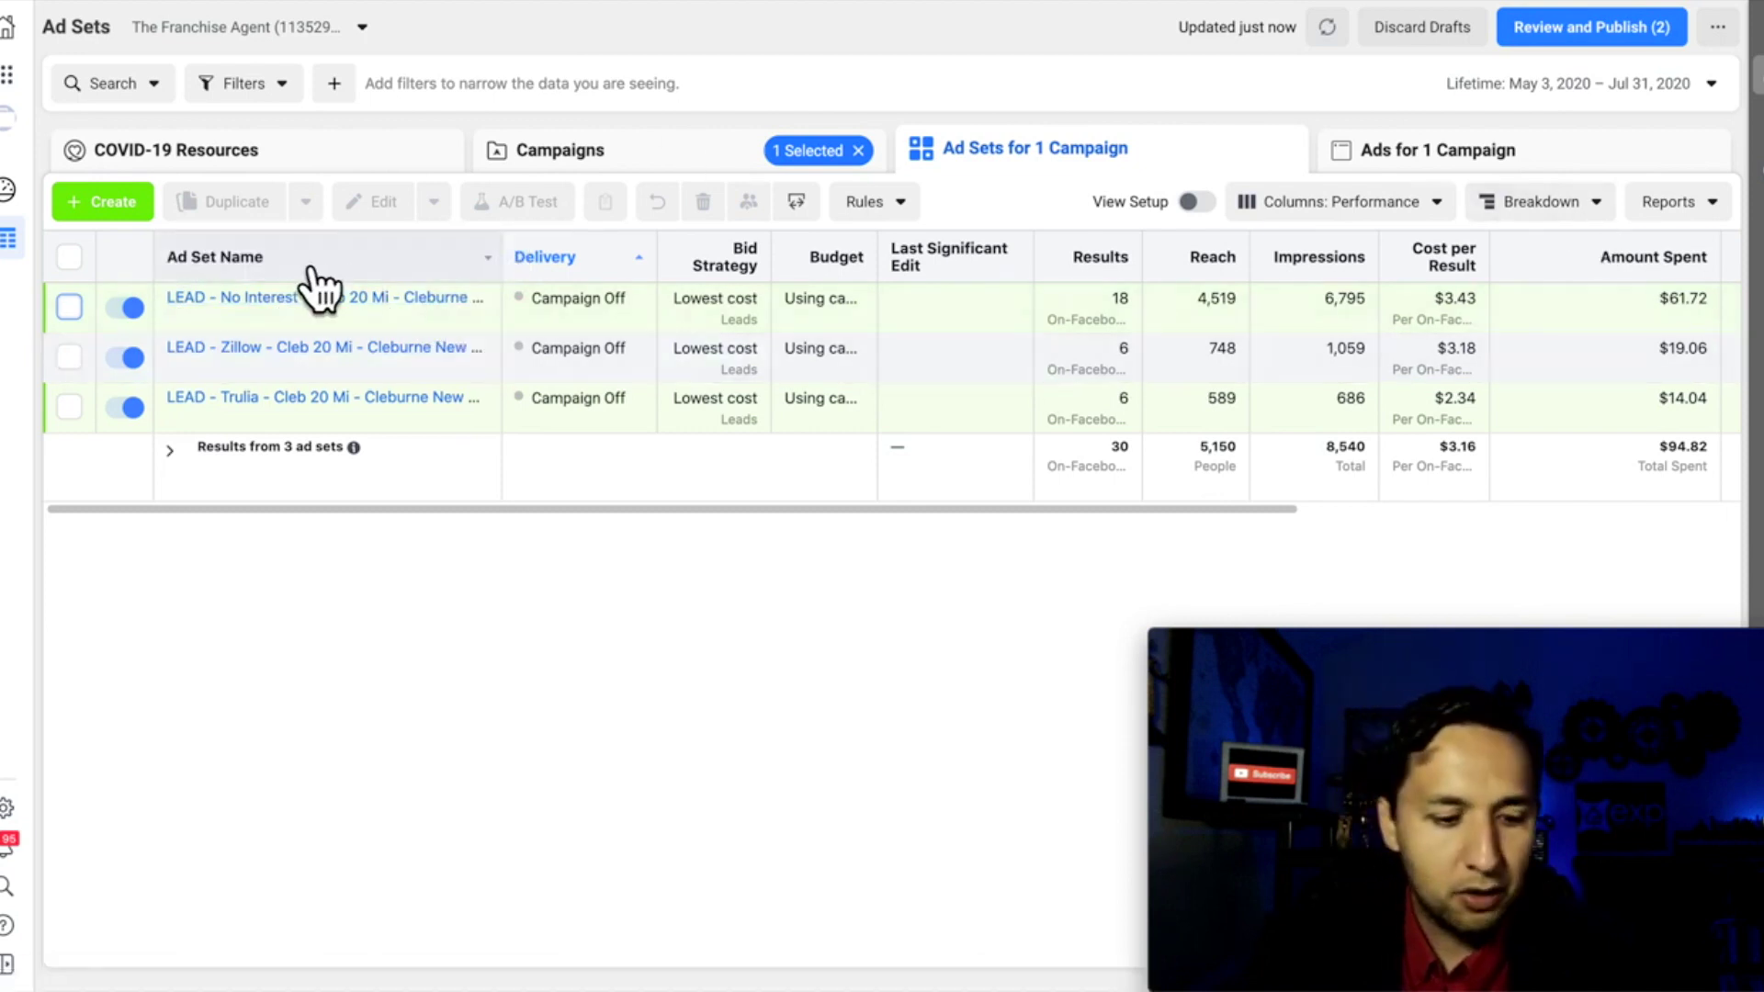
mouse_move(393, 364)
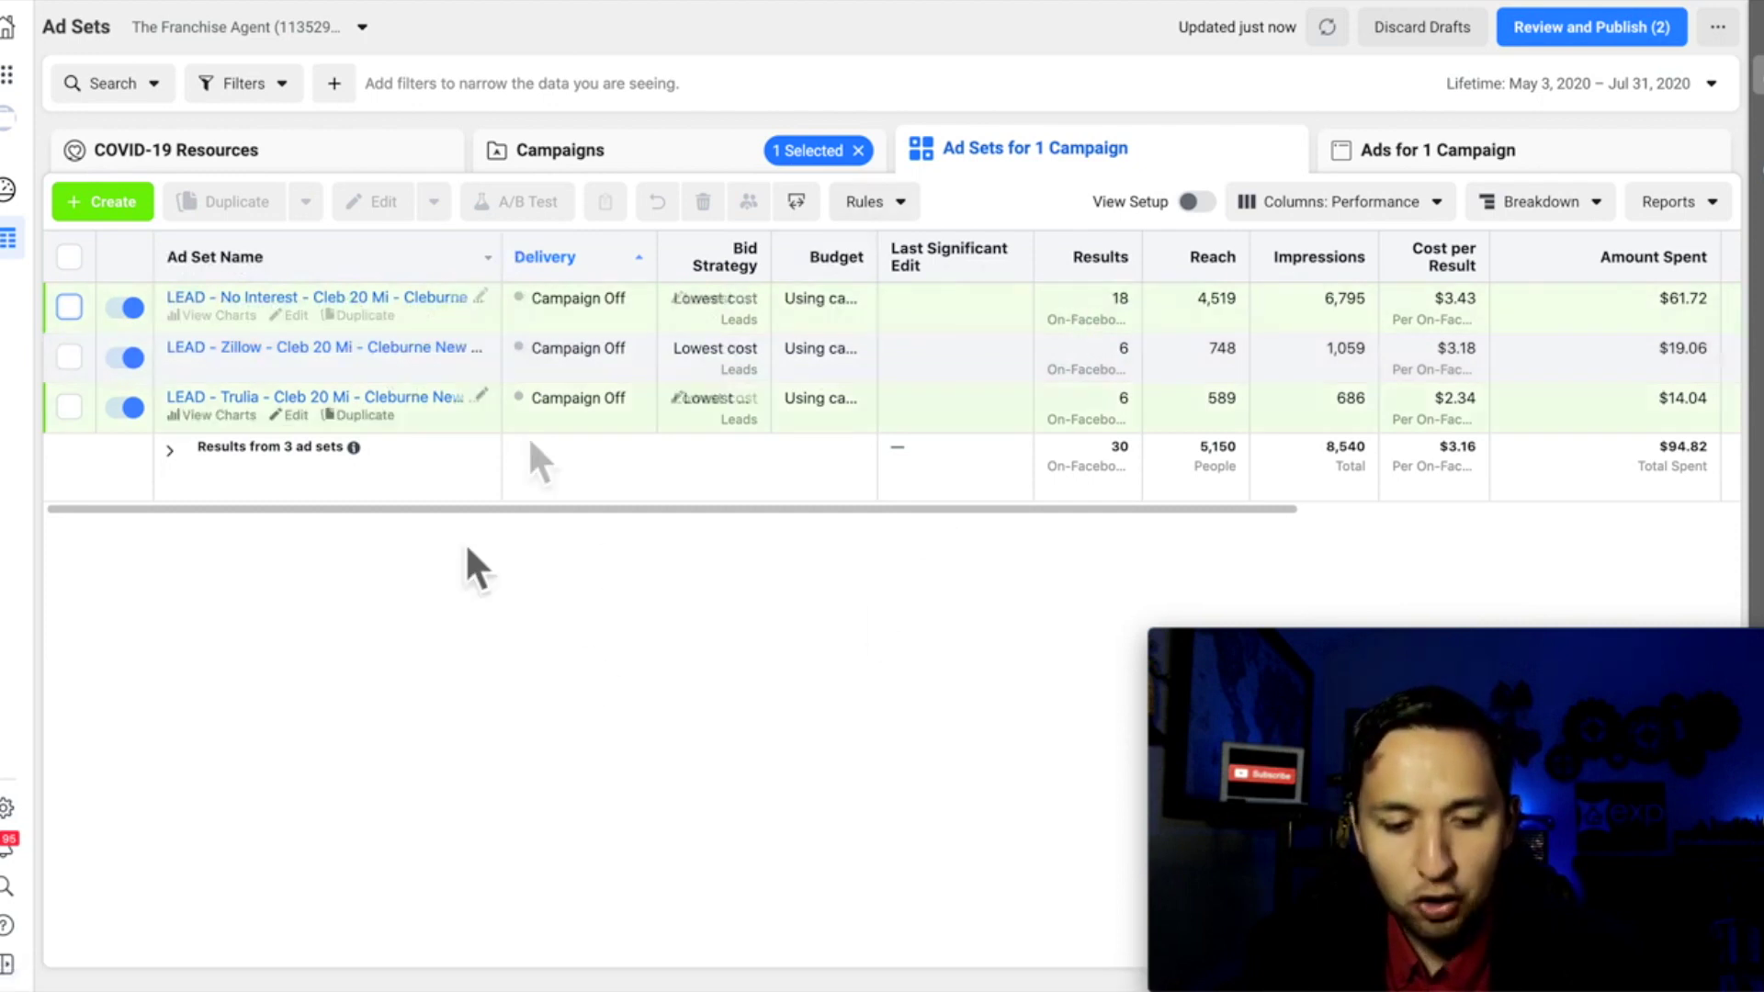
mouse_move(169, 321)
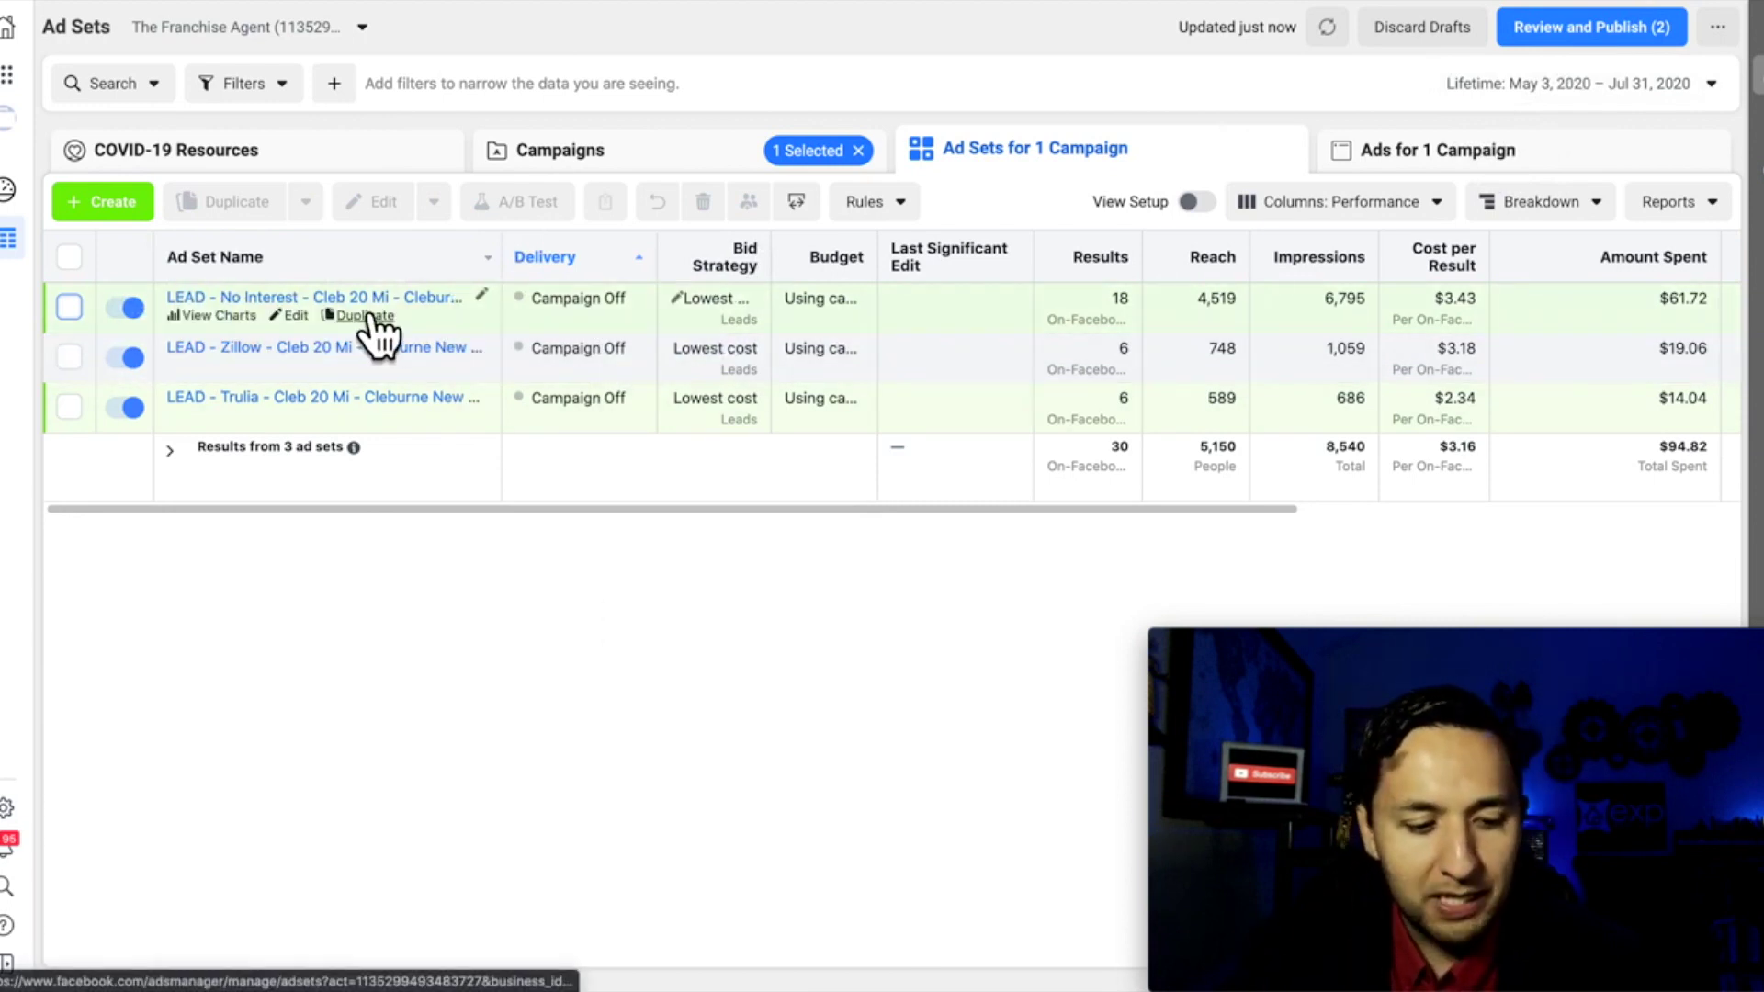
Make one copy of the No Interest ad set in its original campaign, switched to Automatic Placements
click(365, 316)
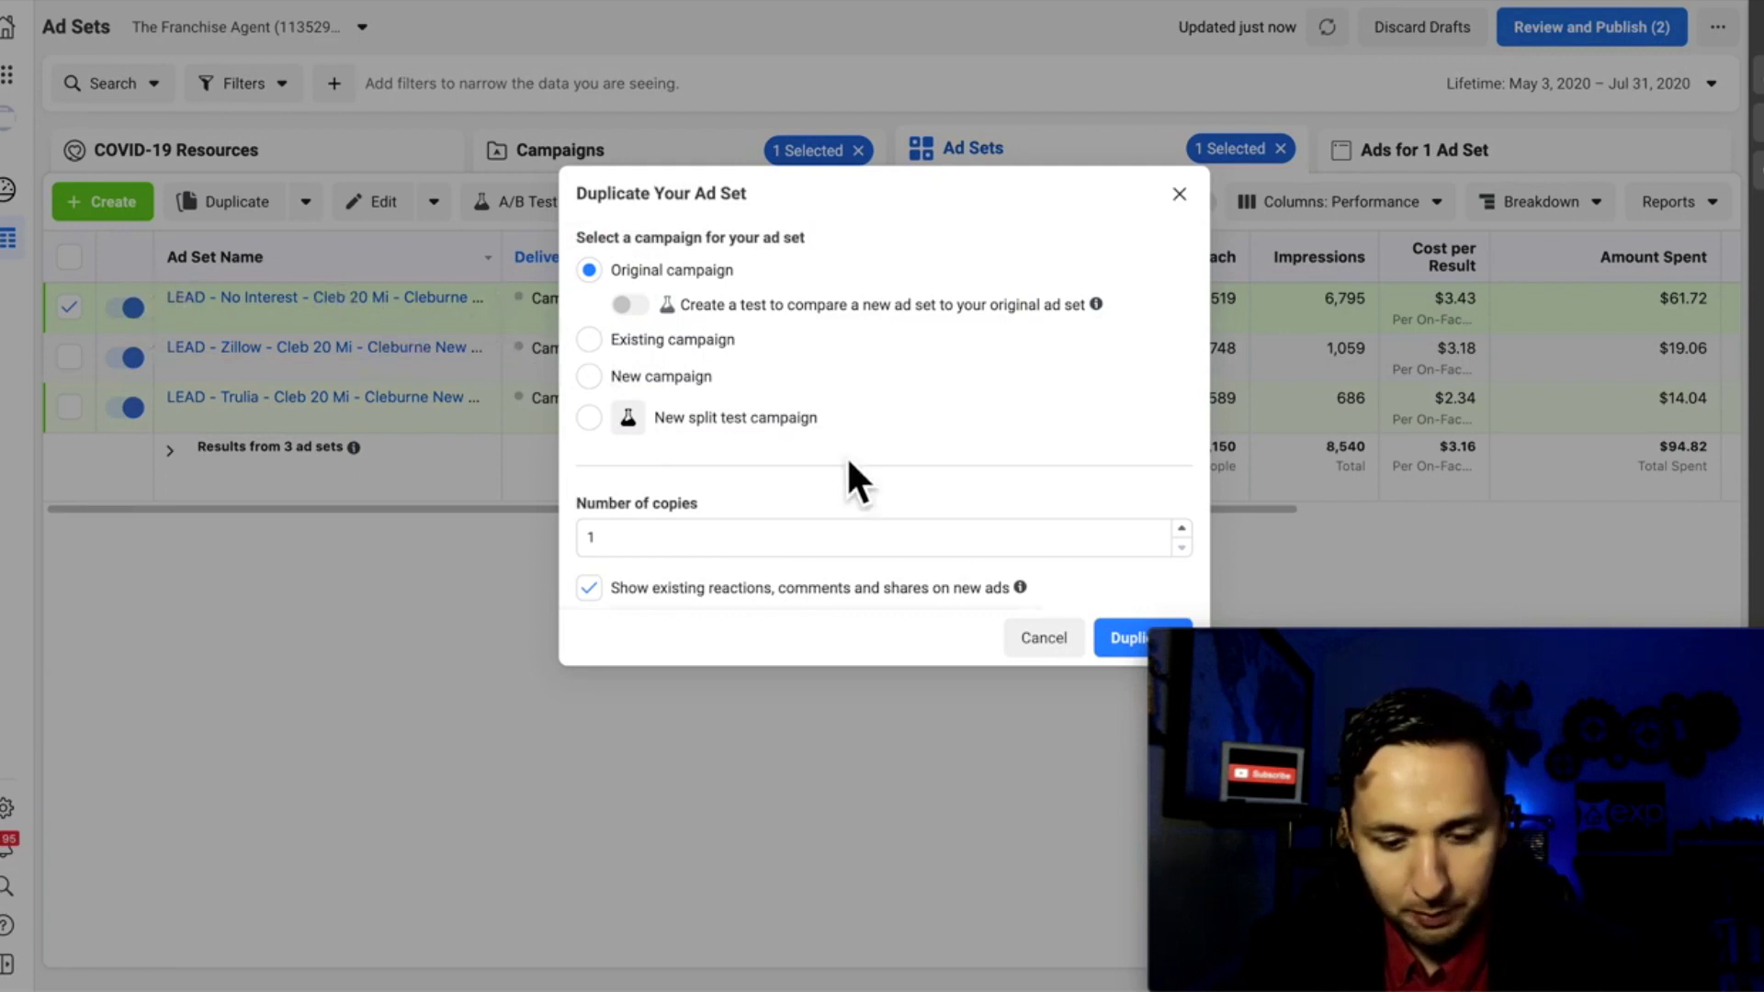
click(1122, 638)
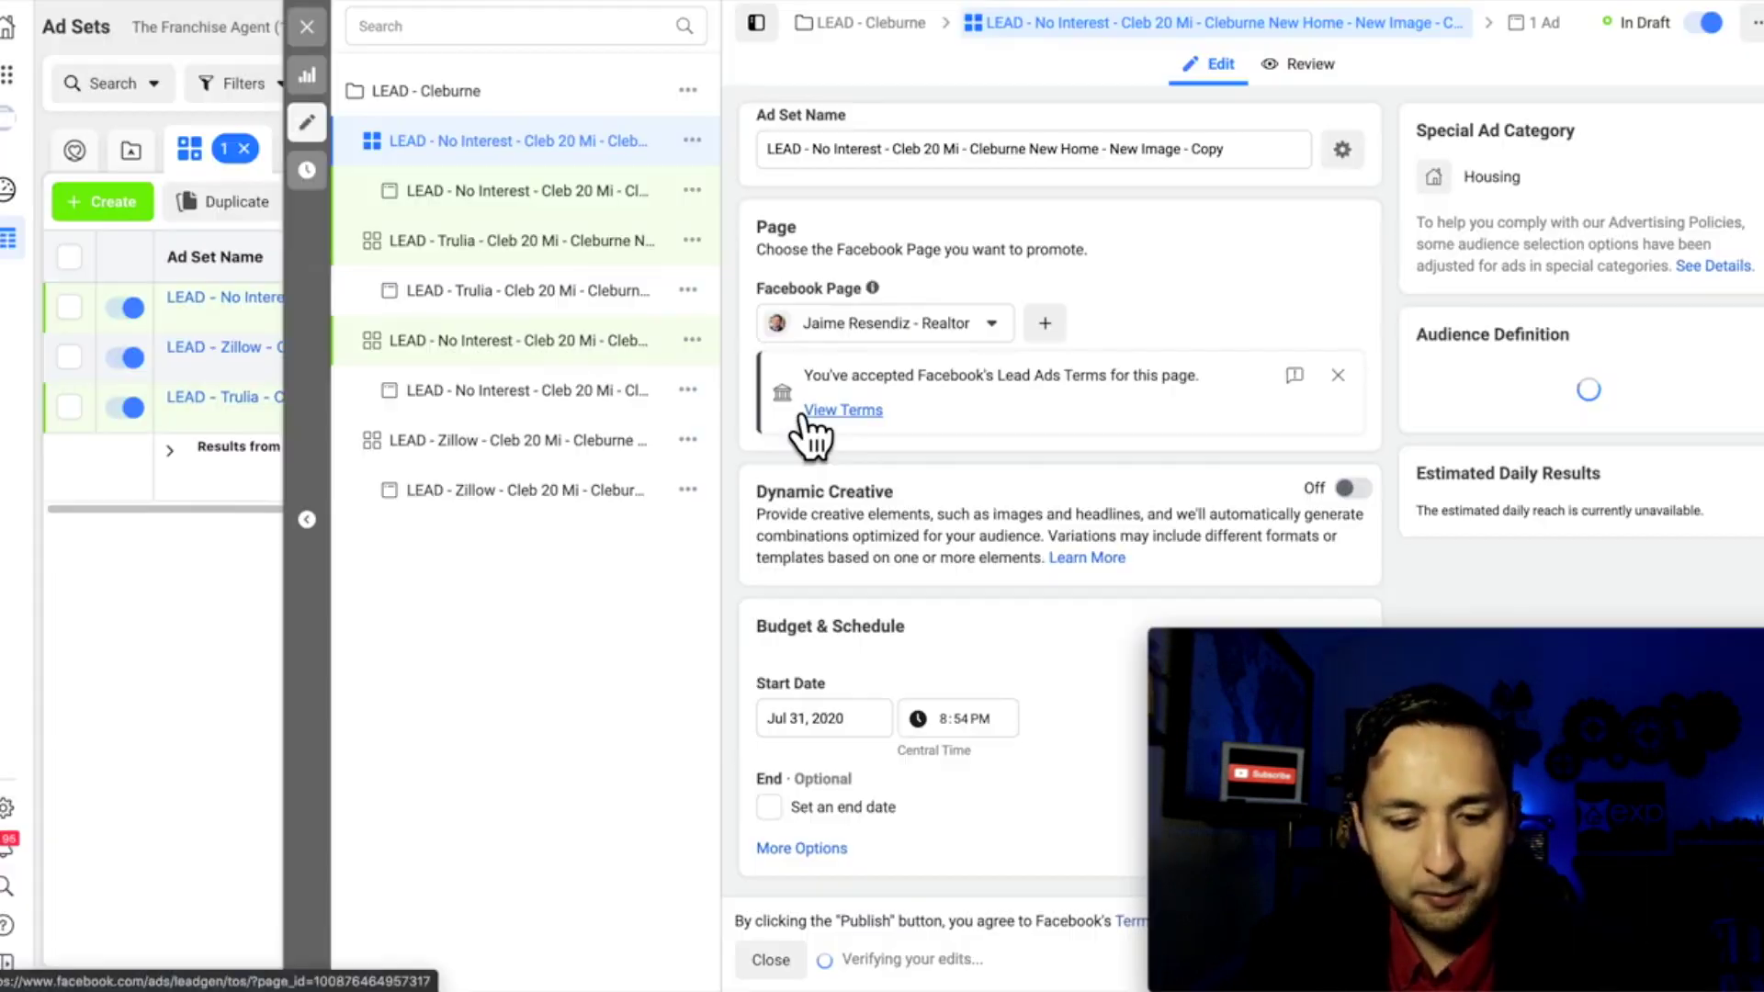
scroll(941, 549, down, 7)
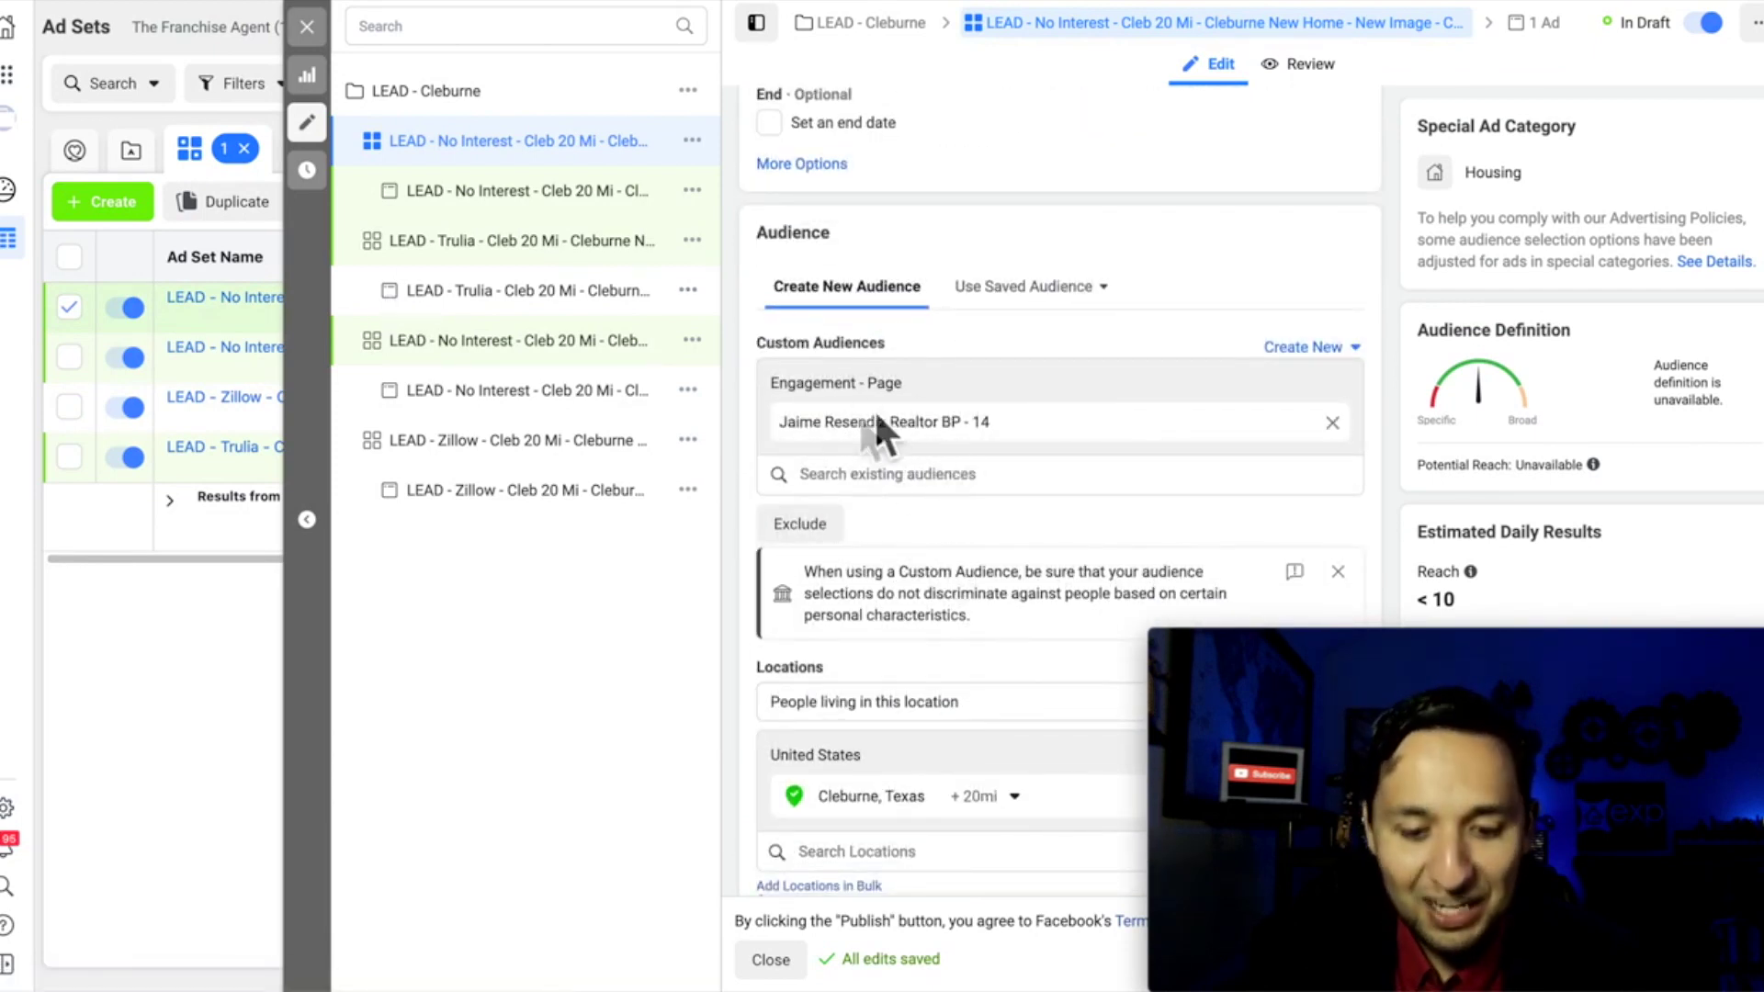
scroll(878, 427, down, 1)
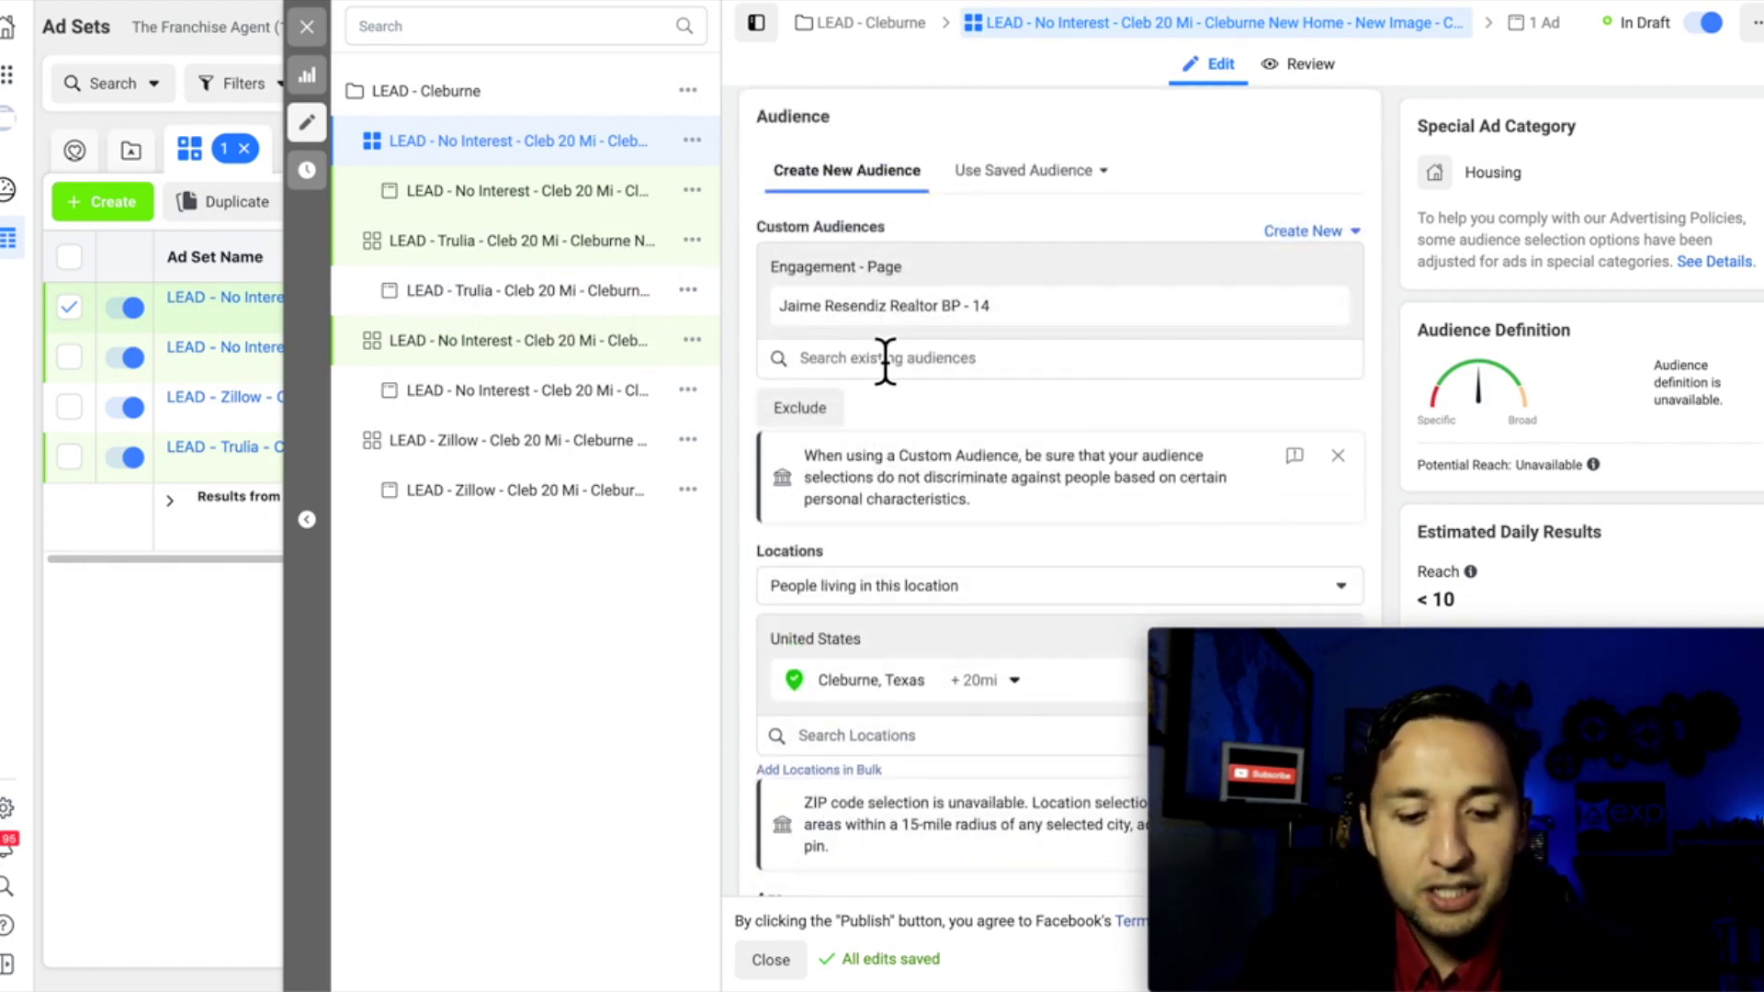
scroll(884, 361, down, 8)
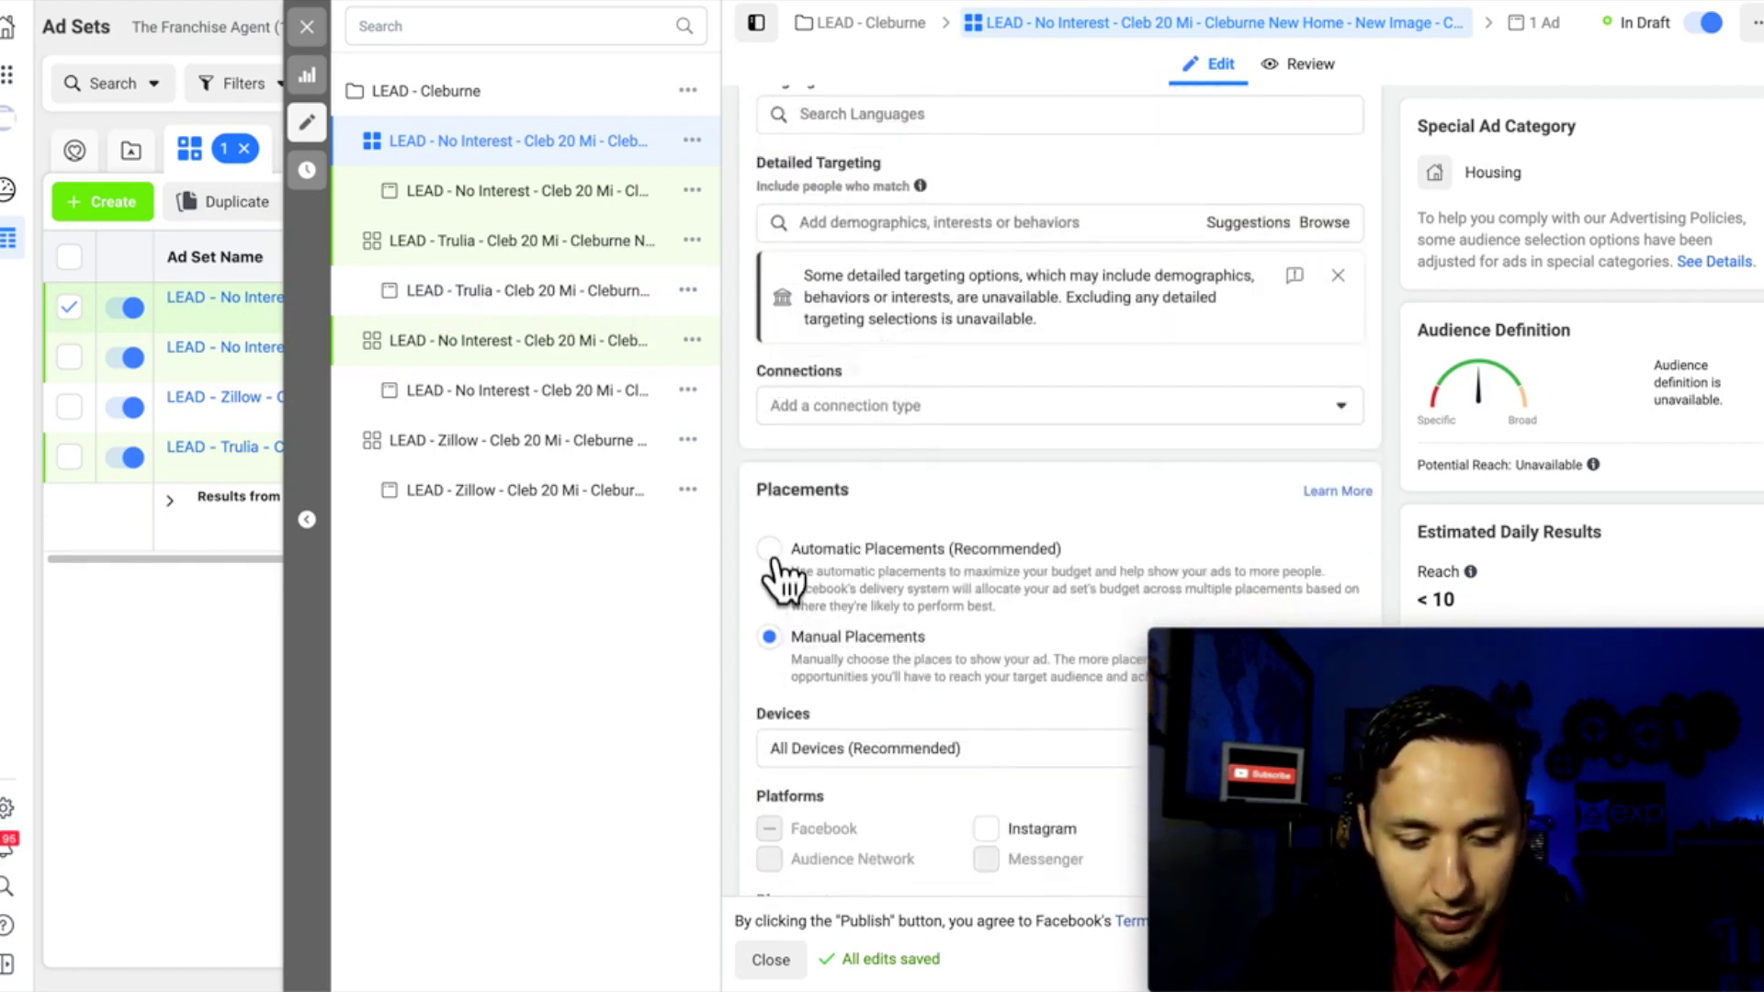
click(772, 557)
scroll(775, 570, down, 2)
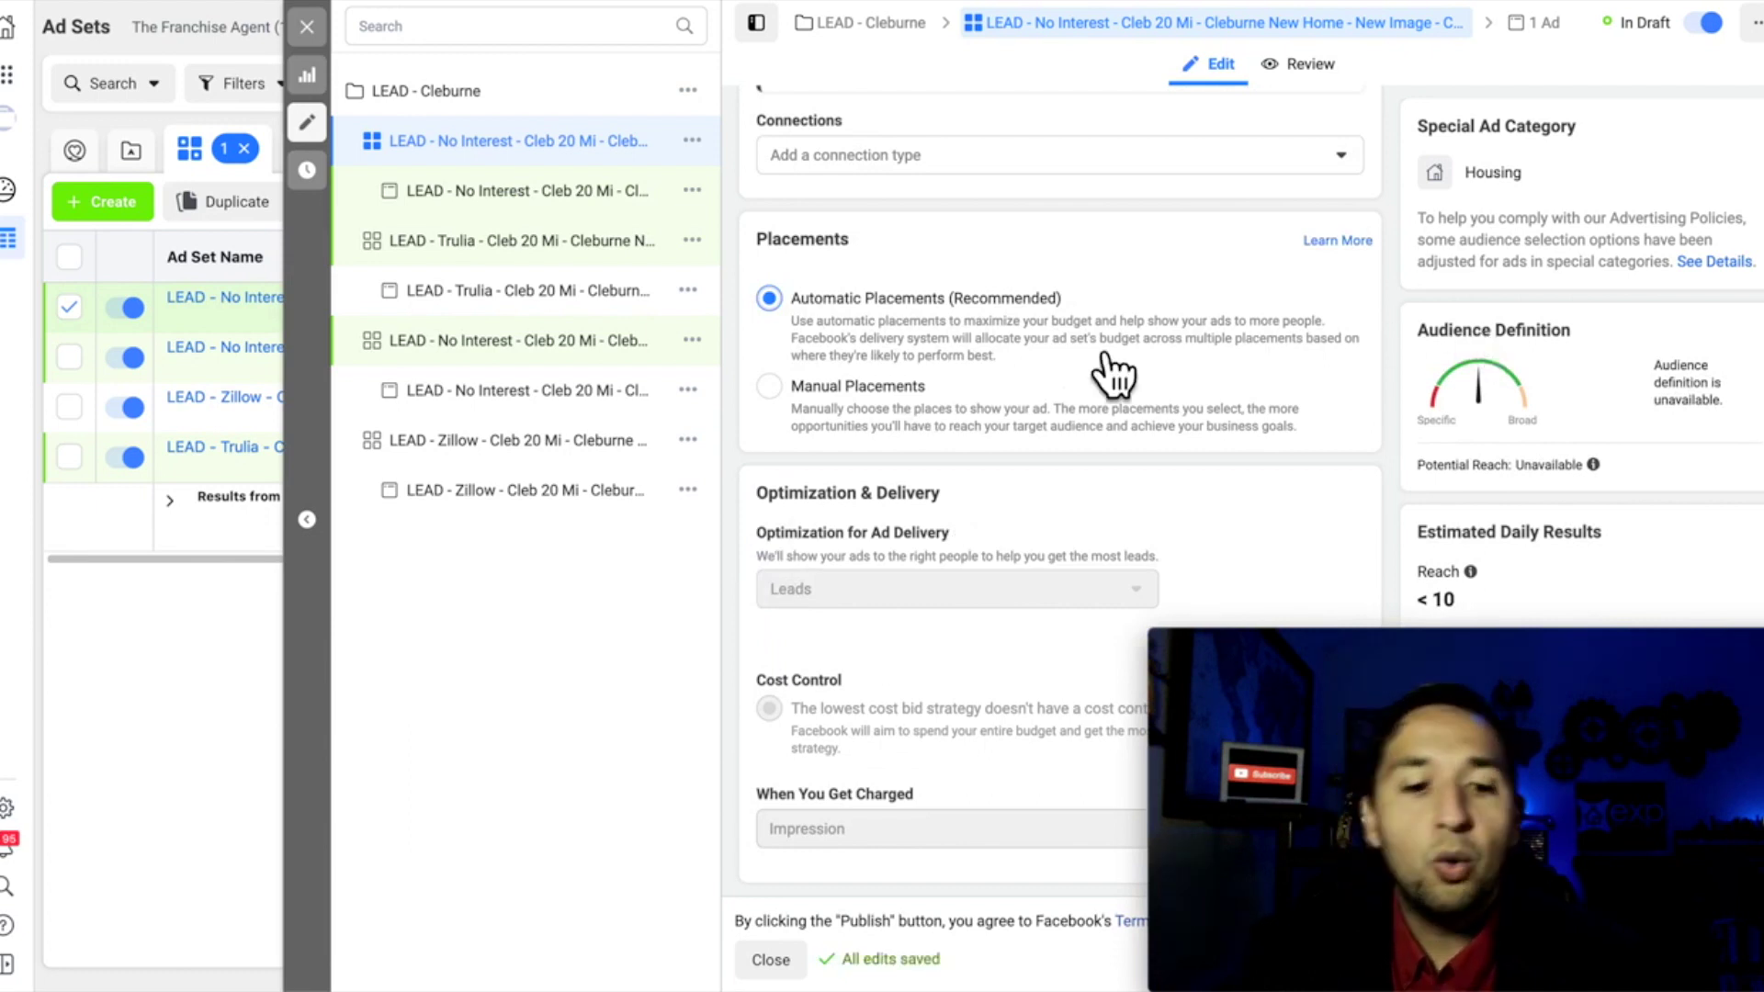
click(313, 28)
click(924, 499)
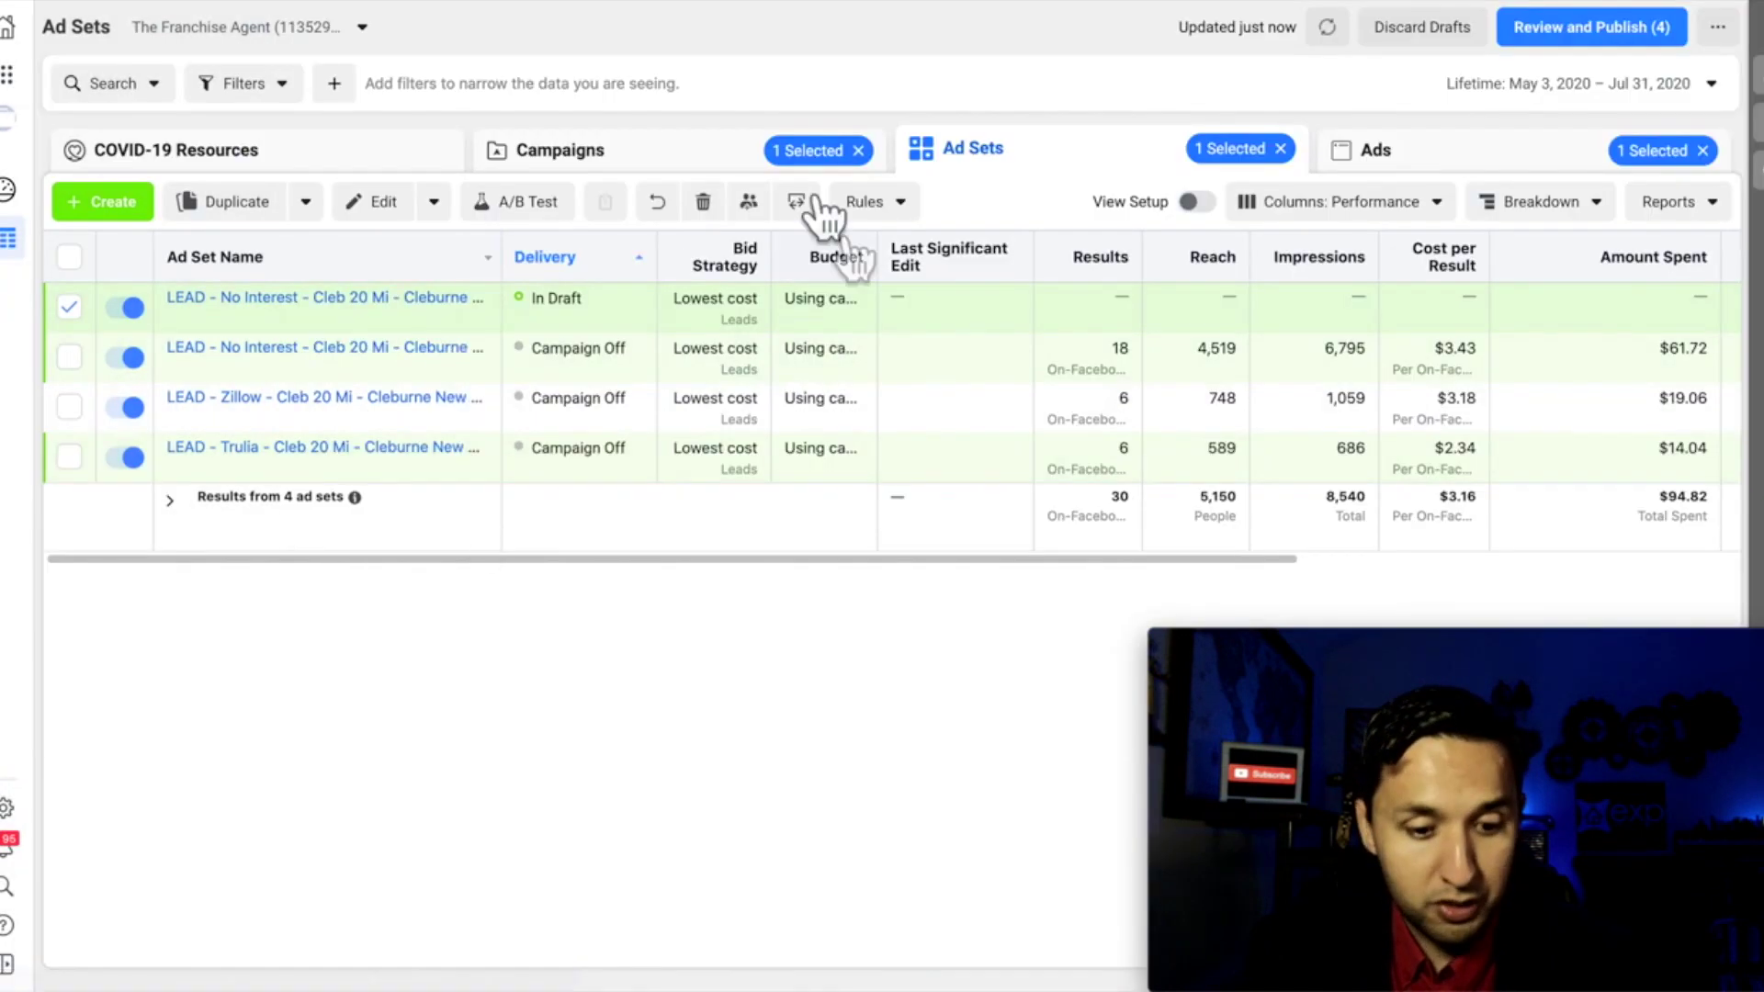
mouse_move(334, 362)
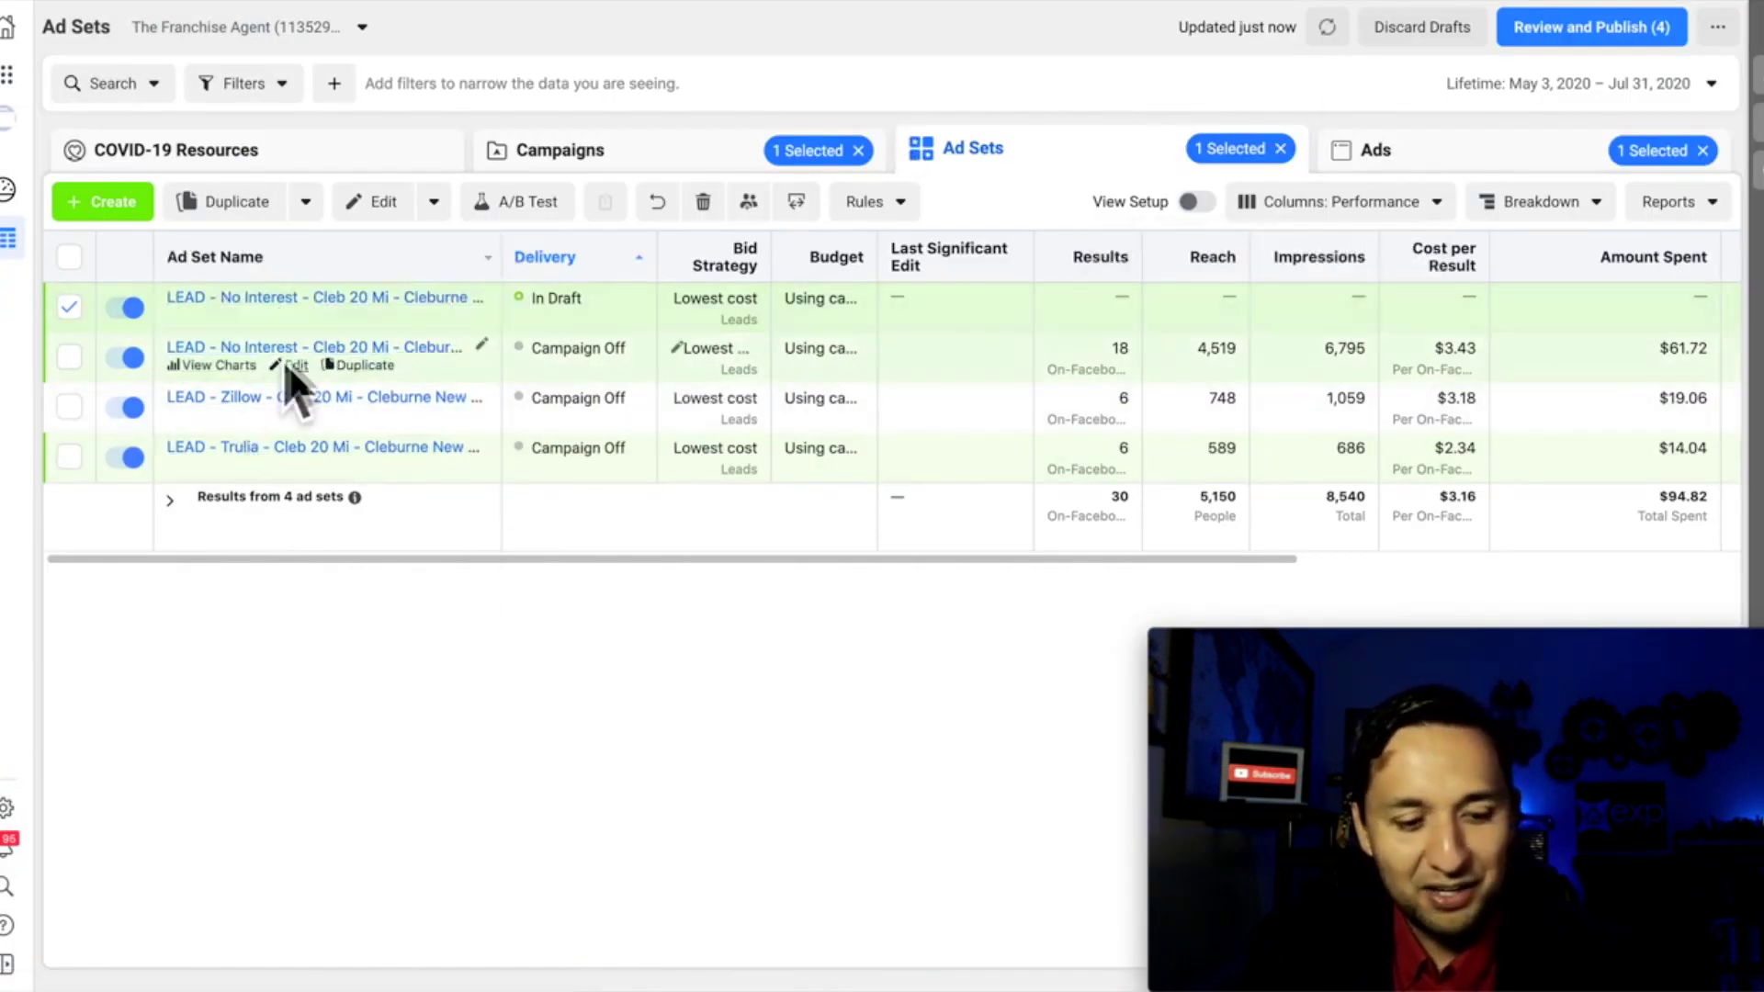
mouse_move(266, 322)
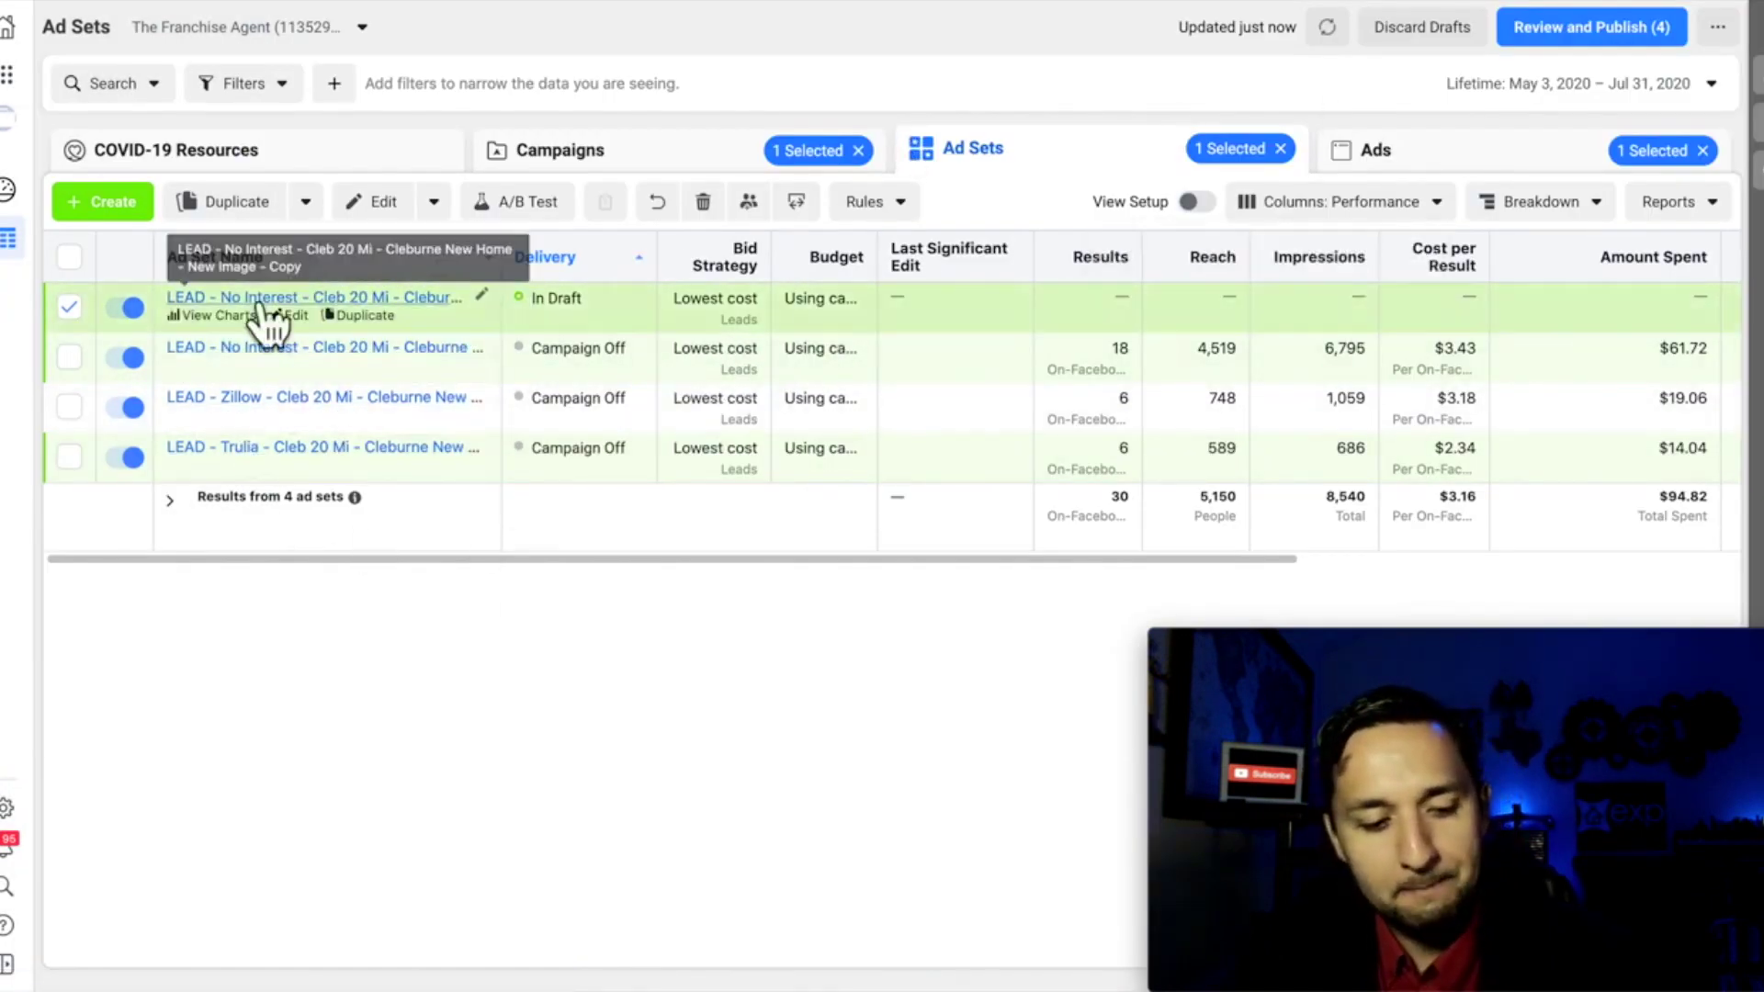